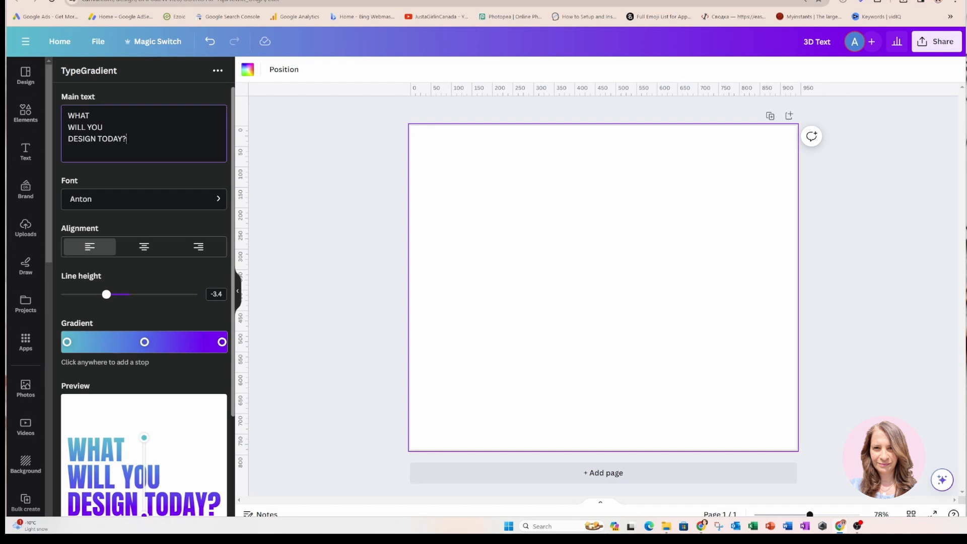
# - Replace the main text with MONDAY and recolour the first gradient stop to red
pyautogui.moveTo(132, 146); pyautogui.dragTo(67, 115)
pyautogui.write('MONDAY')
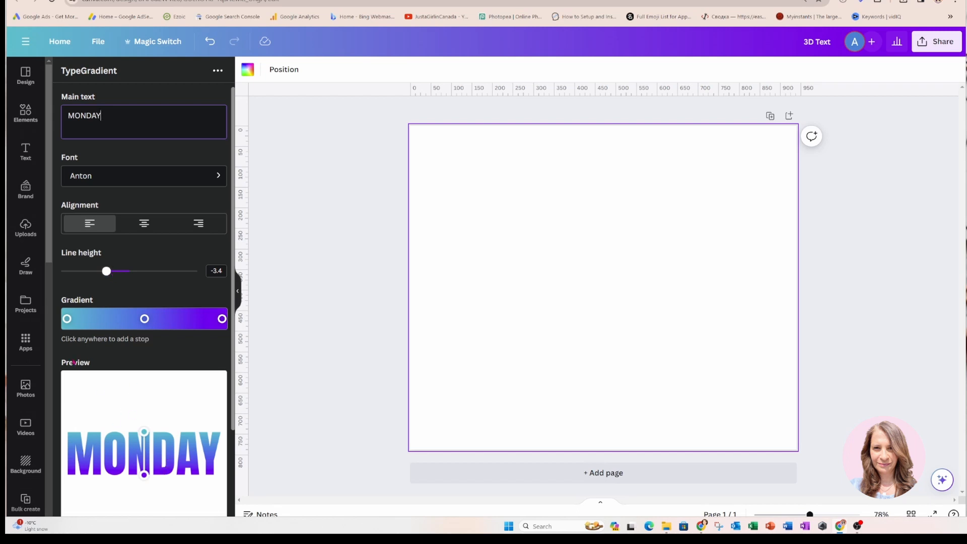
pyautogui.click(67, 320)
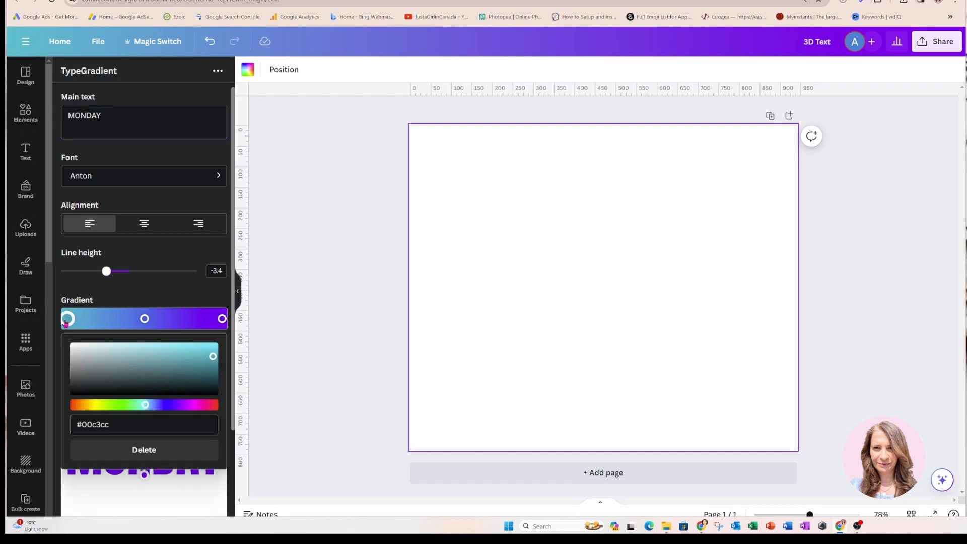
pyautogui.click(73, 405)
# - Add a gradient stop about a quarter of the way along the gradient and colour it yellow (#d6c100)
pyautogui.click(93, 318)
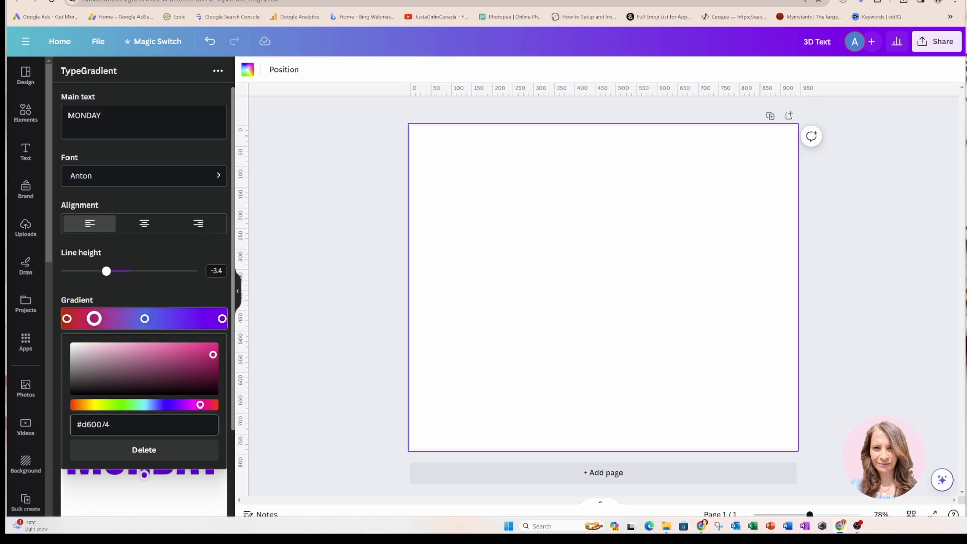
pyautogui.moveTo(200, 405); pyautogui.dragTo(90, 405)
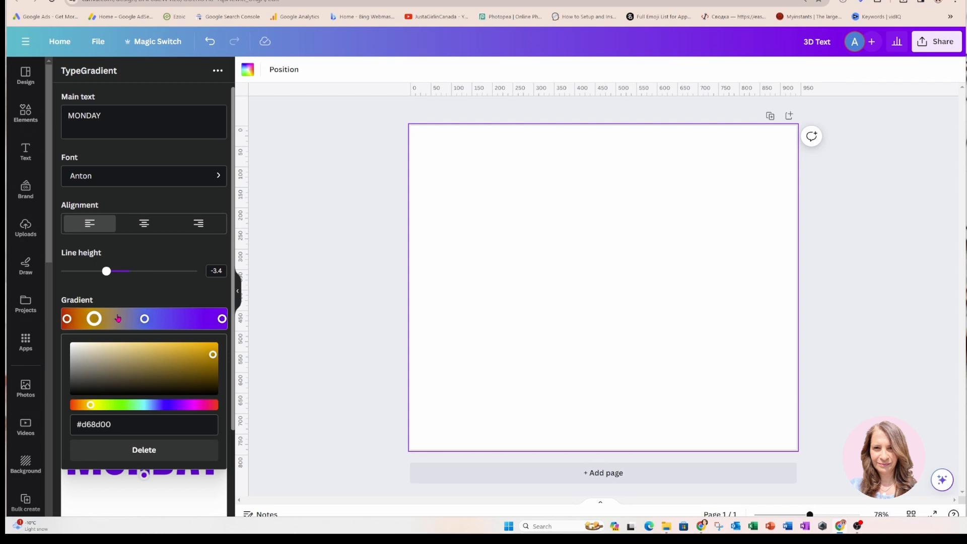
pyautogui.moveTo(94, 319); pyautogui.dragTo(101, 323)
pyautogui.moveTo(92, 406); pyautogui.dragTo(96, 405)
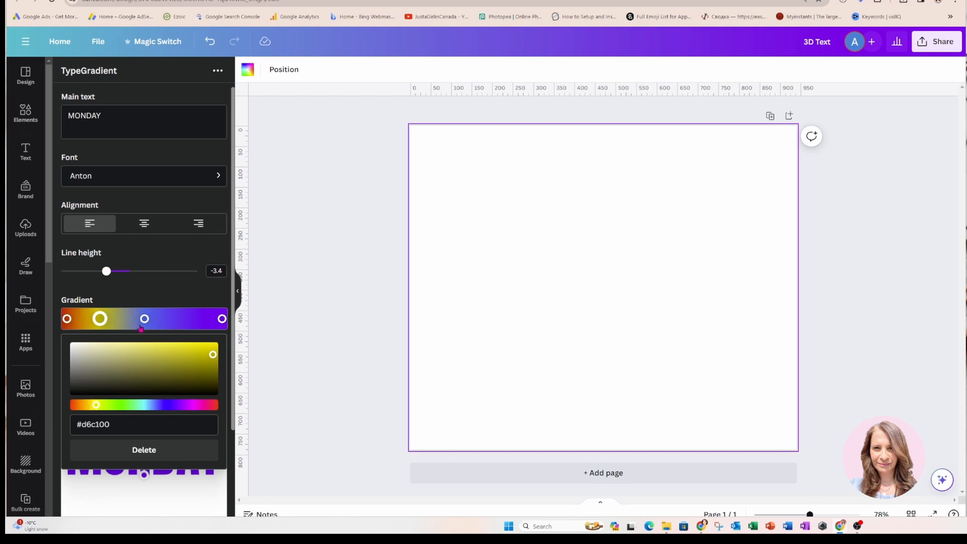
pyautogui.moveTo(100, 319); pyautogui.dragTo(103, 319)
# - Colour the middle gradient stop light blue, add a blue stop (#2100eb) after it, and make the last stop pink (#ef26c3)
pyautogui.click(144, 319)
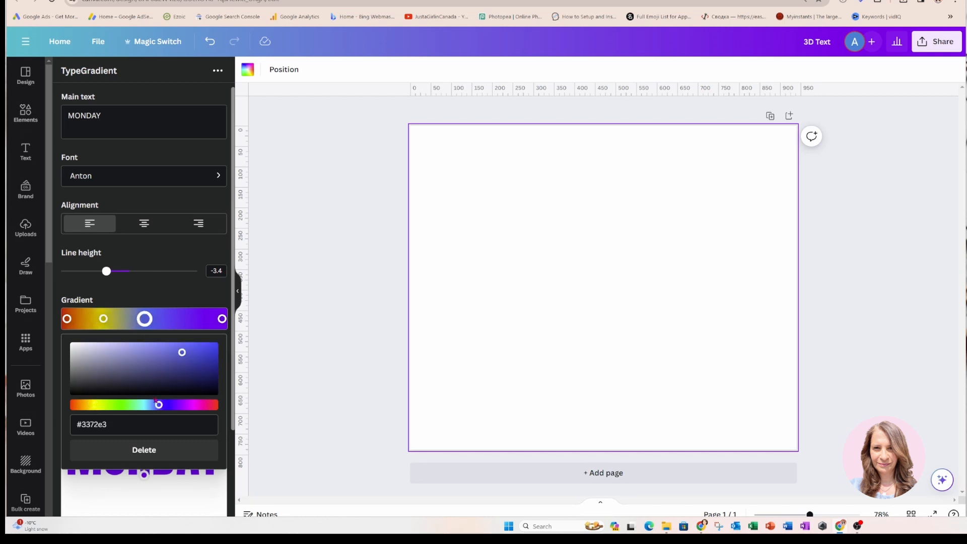
pyautogui.moveTo(159, 406)
pyautogui.mouseDown()
pyautogui.moveTo(145, 405)
pyautogui.moveTo(170, 405)
pyautogui.mouseUp()
pyautogui.click(182, 320)
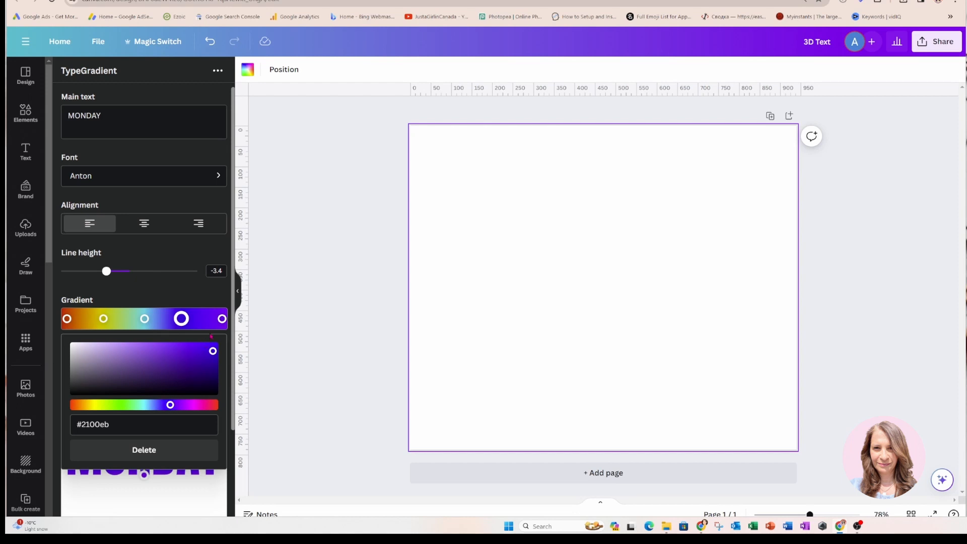
pyautogui.click(219, 319)
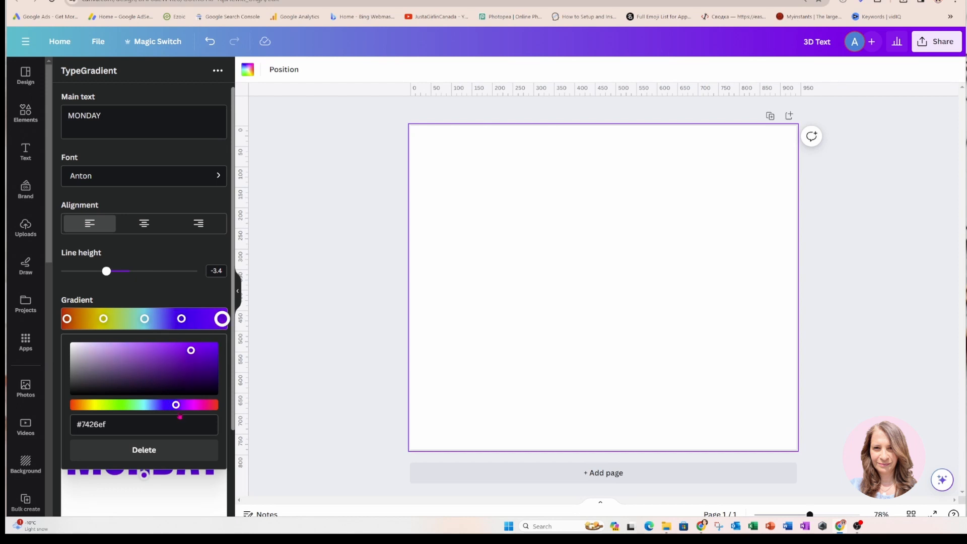
pyautogui.moveTo(178, 407); pyautogui.dragTo(196, 406)
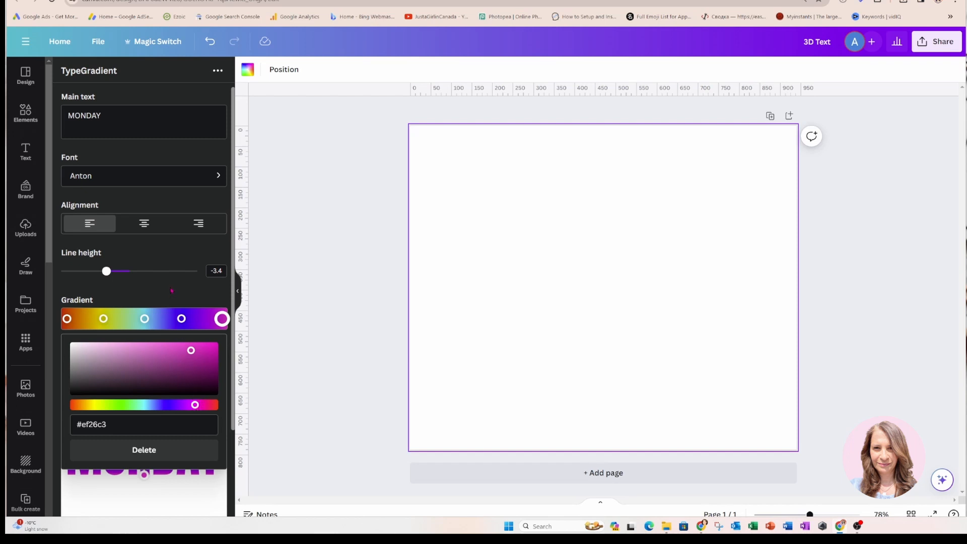
pyautogui.click(171, 291)
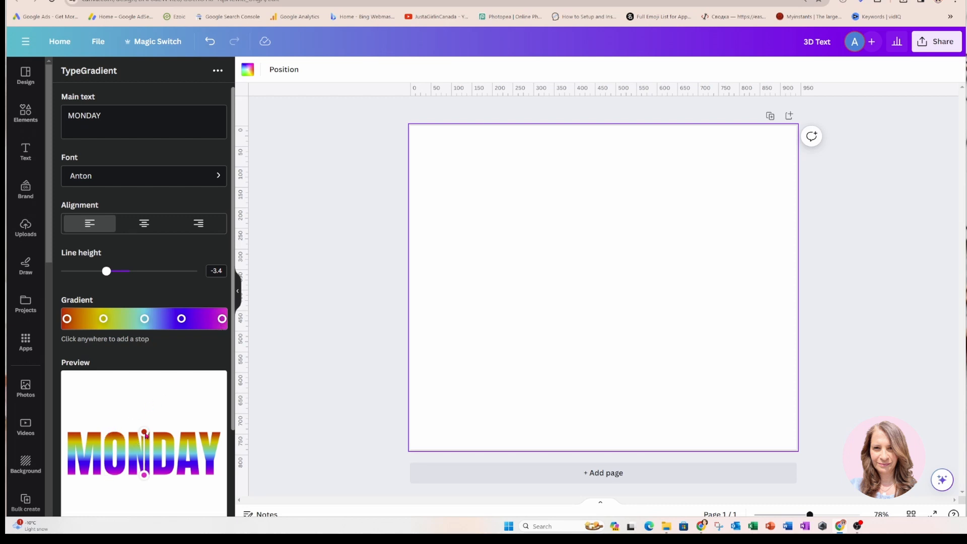
# - Redirect the preview's gradient line across the word, from the upper part of the M to the lower part of the Y
pyautogui.moveTo(146, 435); pyautogui.dragTo(80, 441)
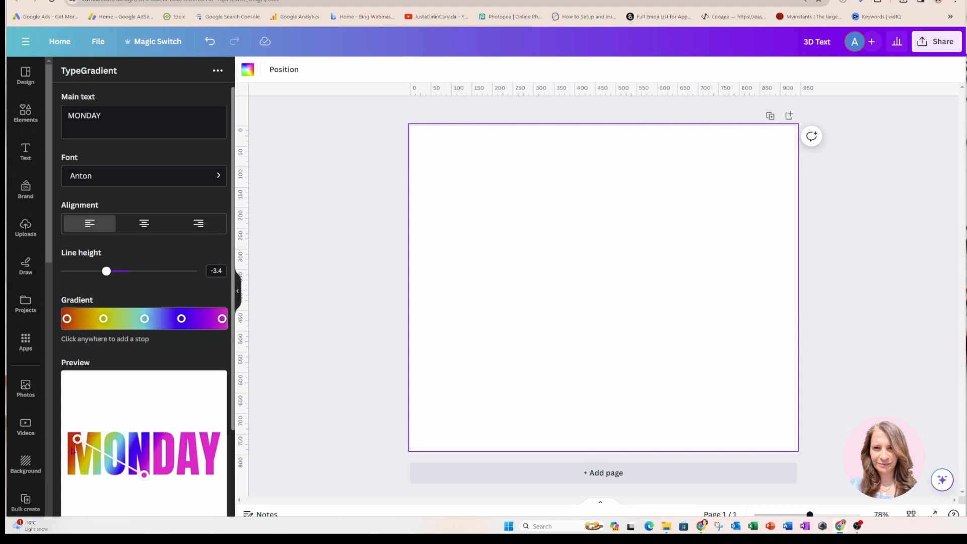
pyautogui.moveTo(147, 477); pyautogui.dragTo(211, 473)
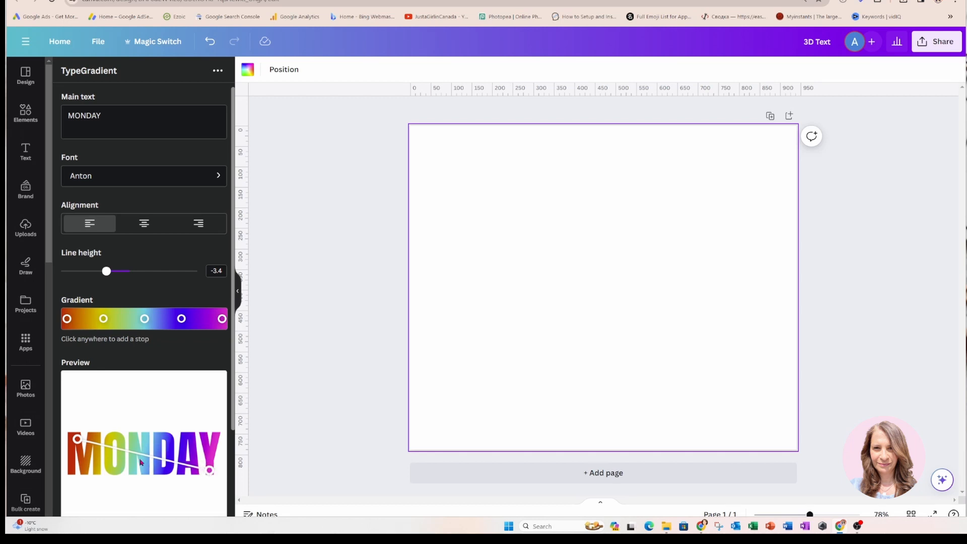
pyautogui.moveTo(77, 439); pyautogui.dragTo(74, 437)
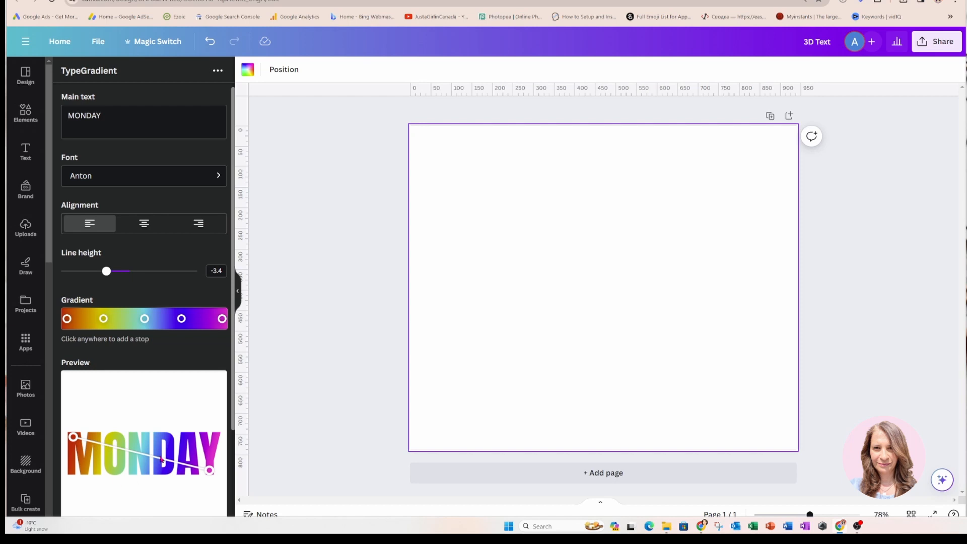
# - Add the gradient MONDAY text to the design and enlarge it, centred horizontally on the page
pyautogui.scroll(-2, 162, 442)
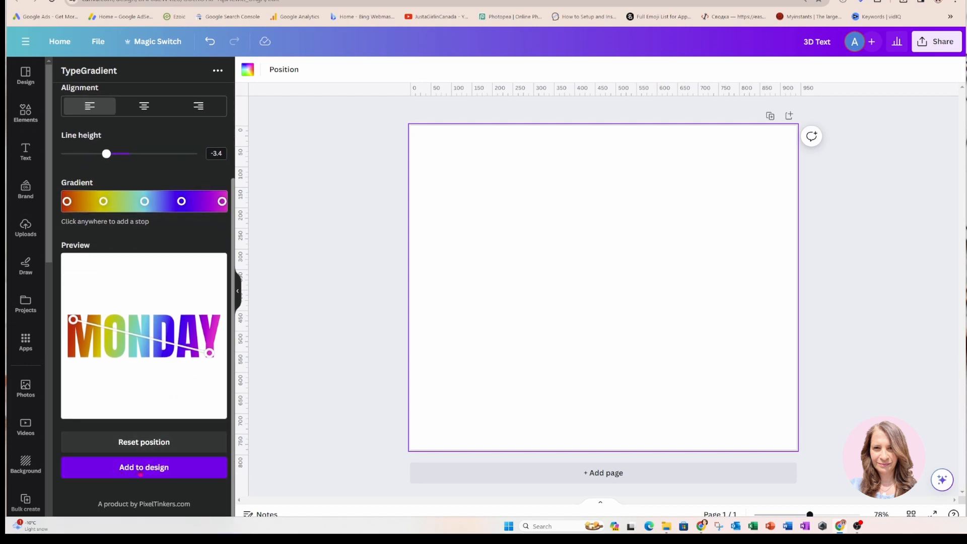
pyautogui.click(140, 473)
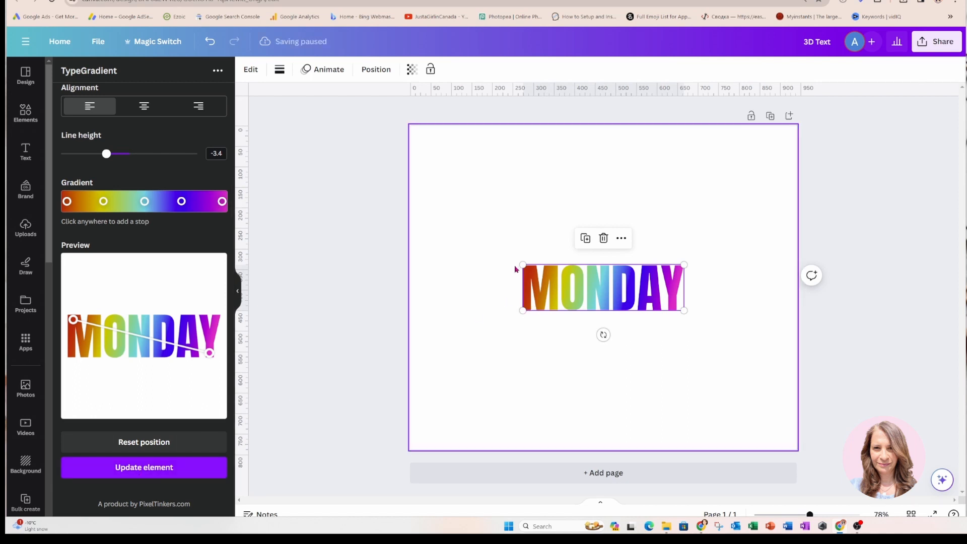
pyautogui.moveTo(515, 258); pyautogui.dragTo(471, 248)
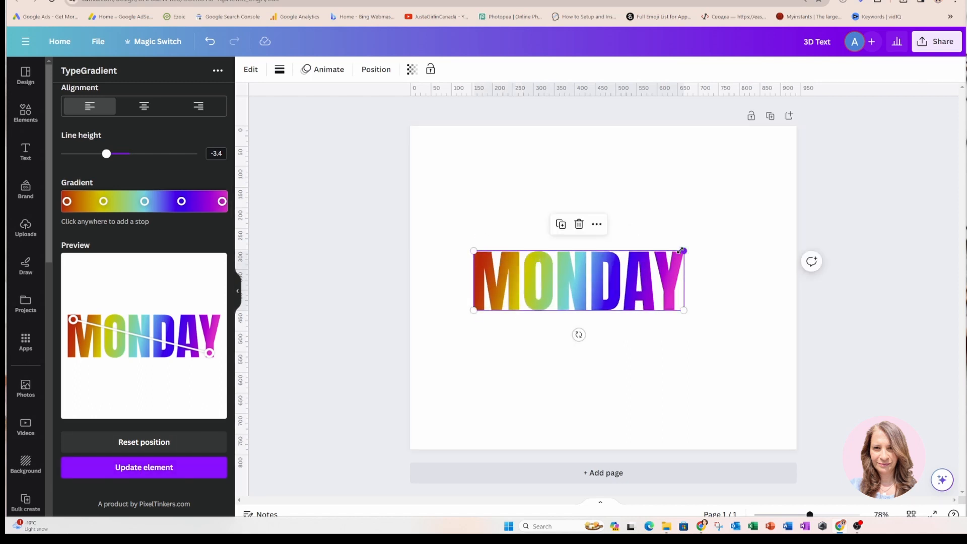
pyautogui.moveTo(686, 248); pyautogui.dragTo(737, 232)
pyautogui.moveTo(671, 279); pyautogui.dragTo(667, 279)
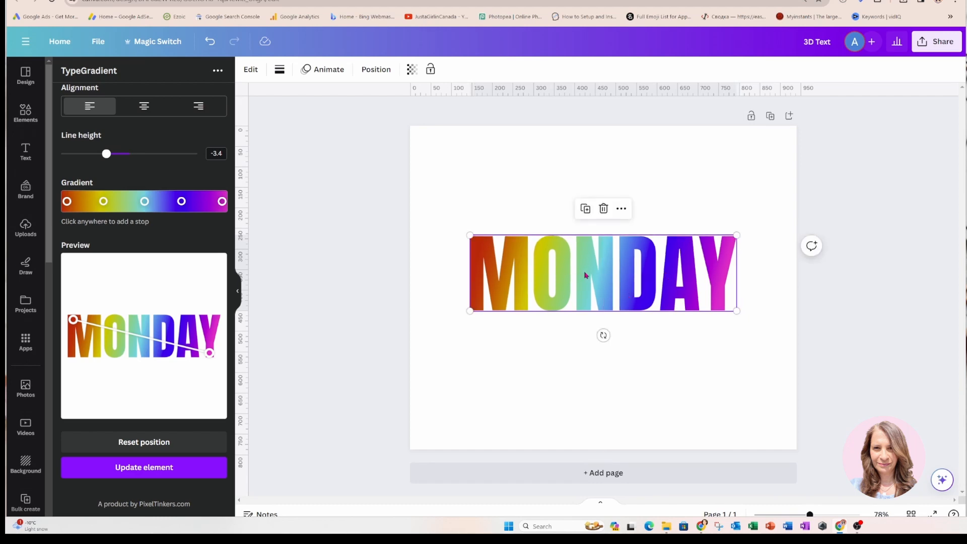
# - Download the design as a PNG with a transparent background
pyautogui.click(679, 202)
pyautogui.click(922, 43)
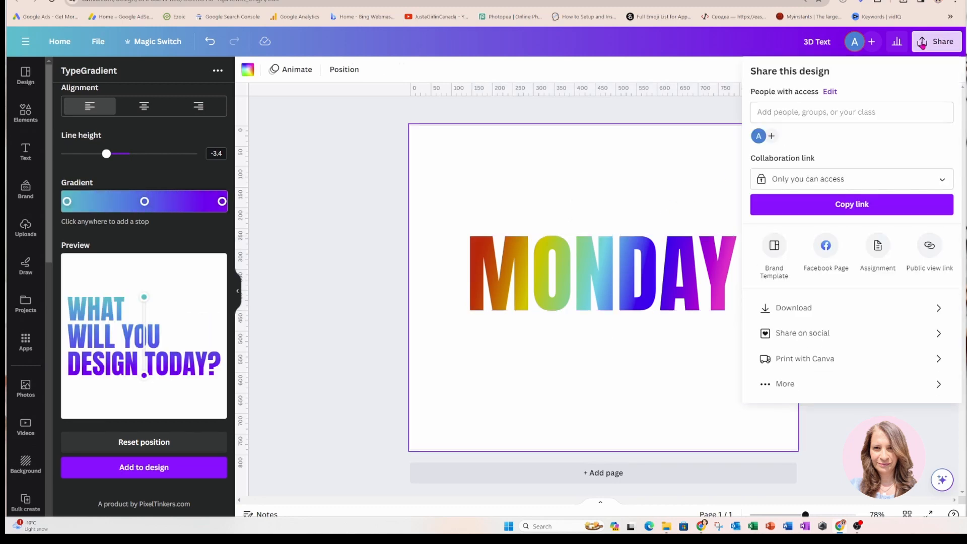
pyautogui.click(778, 306)
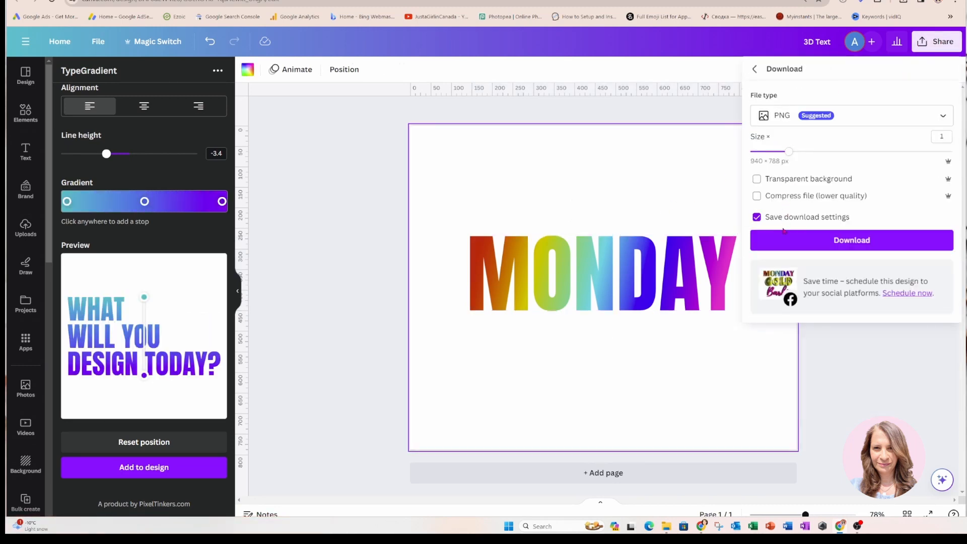
pyautogui.click(789, 181)
pyautogui.click(834, 241)
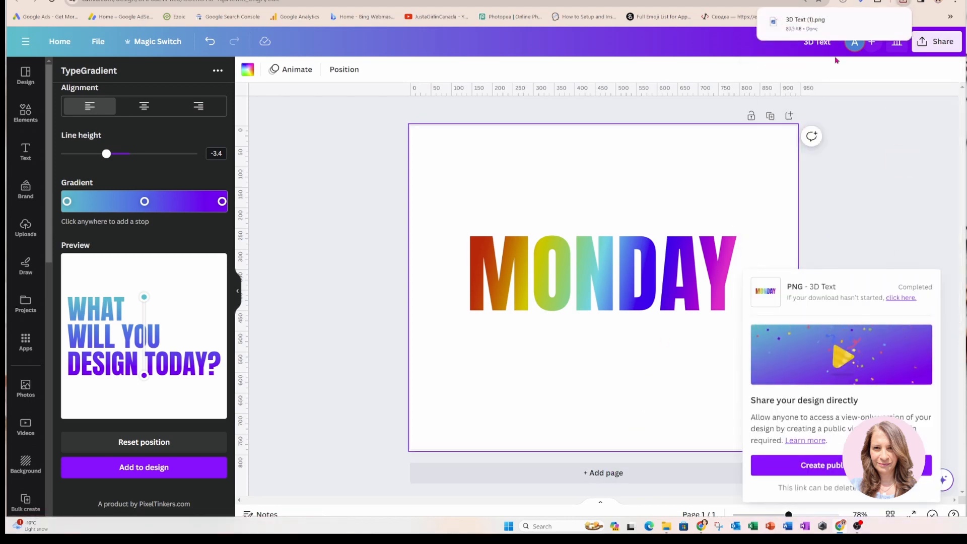
# - Place the downloaded 3D Text (1).png on the page and crop away the empty space above and below its word
pyautogui.moveTo(803, 24); pyautogui.dragTo(633, 185)
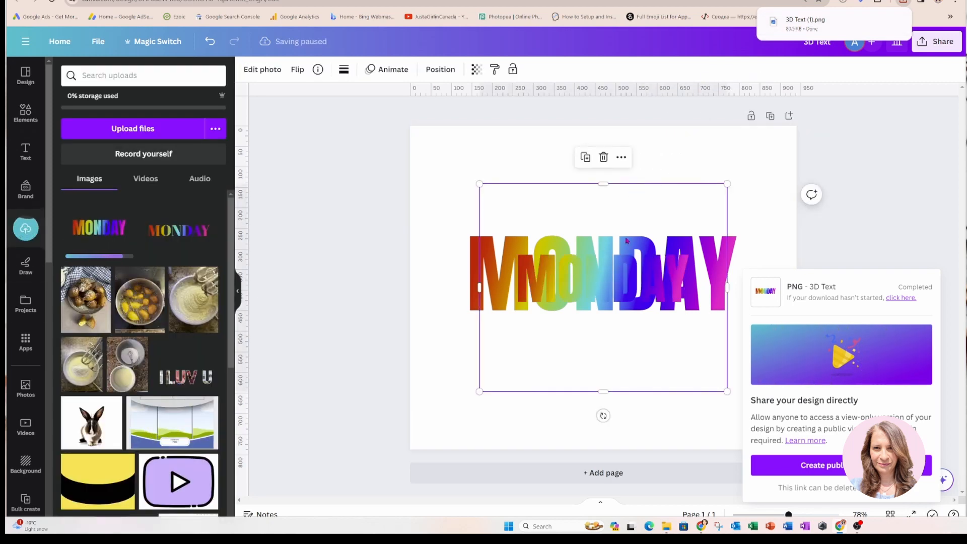
pyautogui.moveTo(603, 184); pyautogui.dragTo(598, 260)
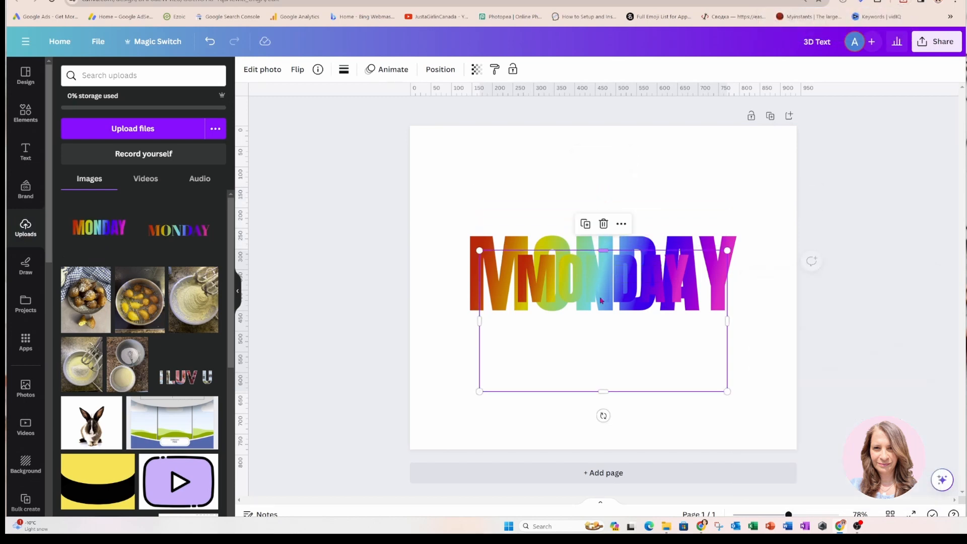
pyautogui.moveTo(602, 391); pyautogui.dragTo(582, 350)
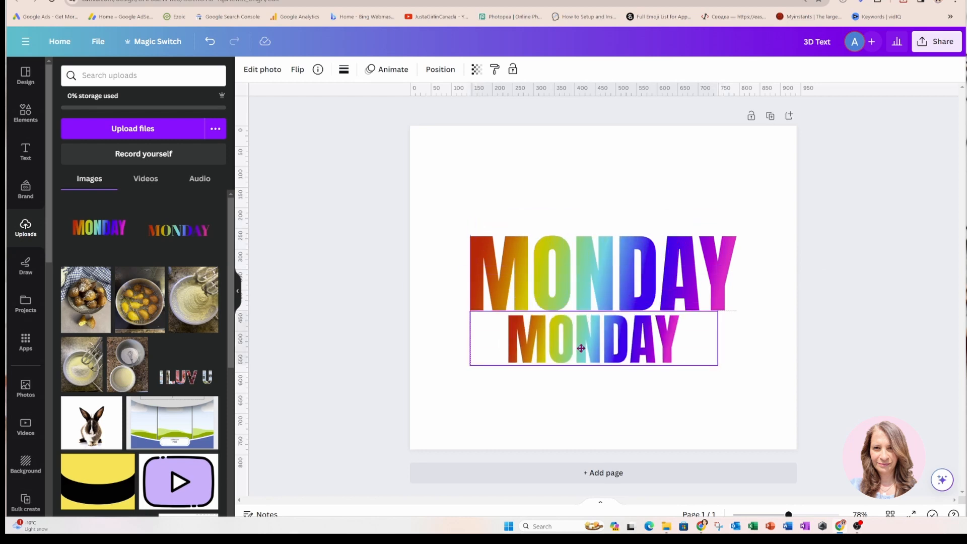
# - Move the large original word up the page and centre the cropped image just below it
pyautogui.moveTo(525, 286); pyautogui.dragTo(523, 225)
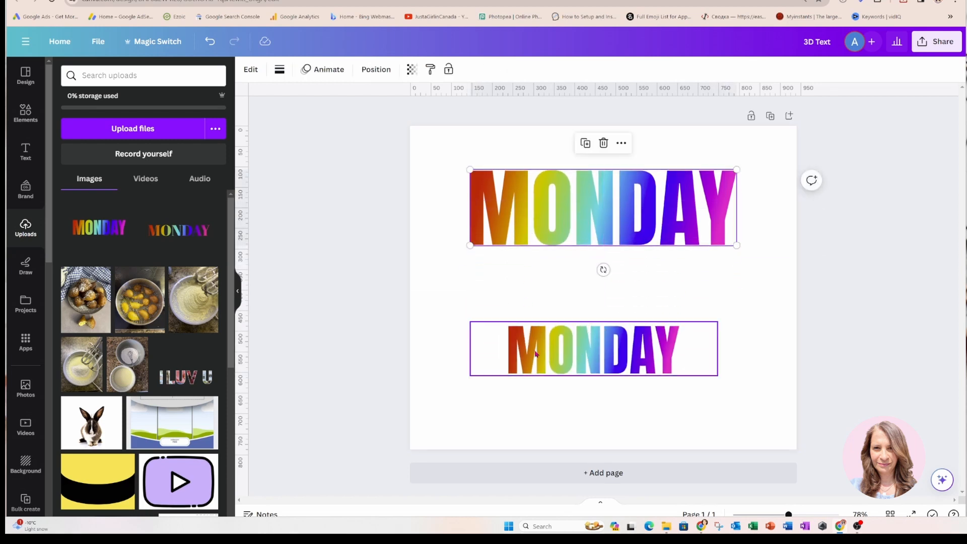
pyautogui.moveTo(519, 346); pyautogui.dragTo(544, 288)
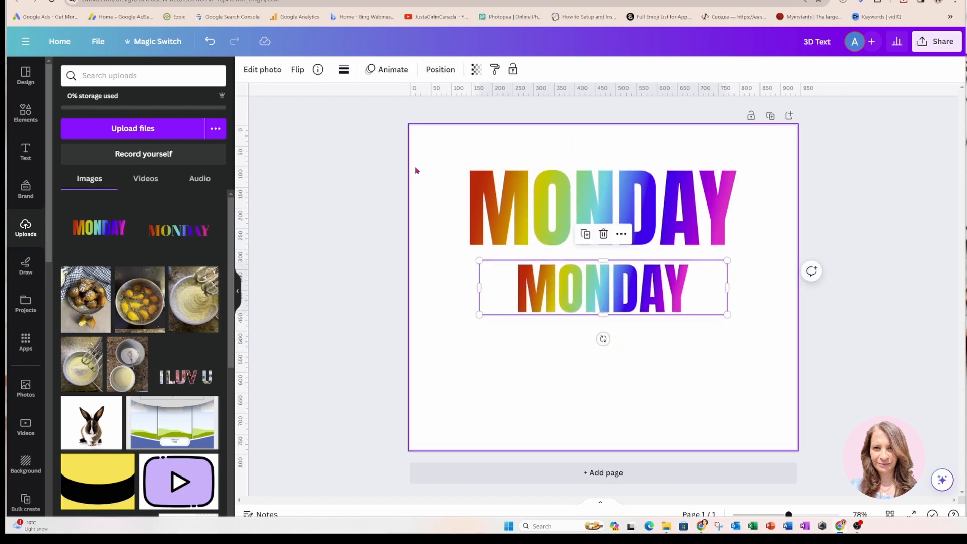
# - Apply the Outline shadow effect in black to the smaller MONDAY image and reduce its size for a thinner outline
pyautogui.click(258, 73)
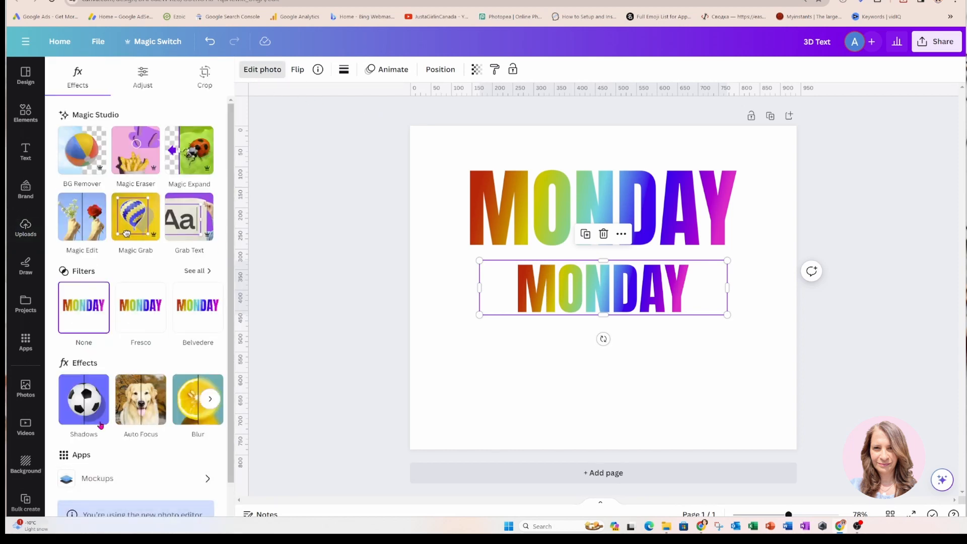
pyautogui.click(85, 418)
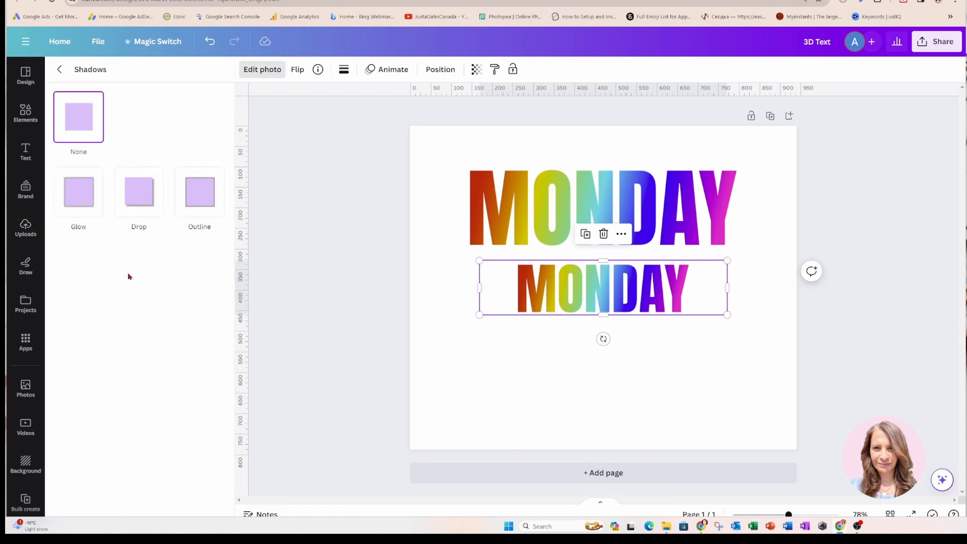
pyautogui.click(206, 200)
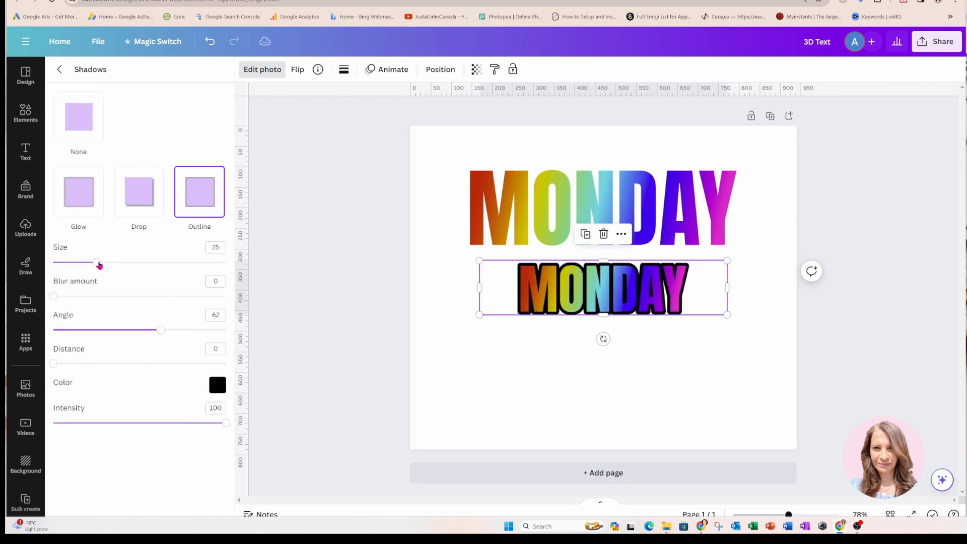
pyautogui.moveTo(97, 262); pyautogui.dragTo(71, 264)
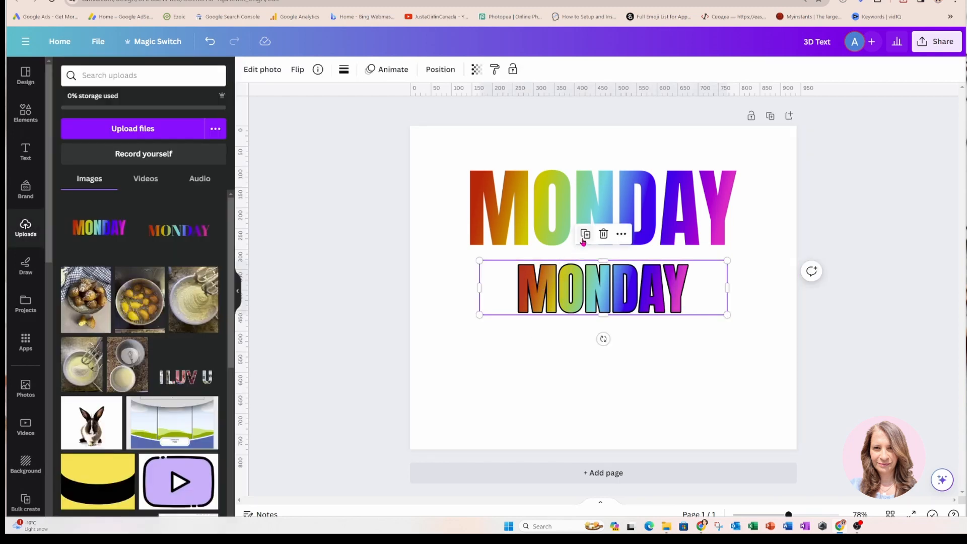
# - Crop the empty space from both sides of the outlined MONDAY image
pyautogui.moveTo(727, 285); pyautogui.dragTo(694, 287)
pyautogui.moveTo(479, 287); pyautogui.dragTo(513, 286)
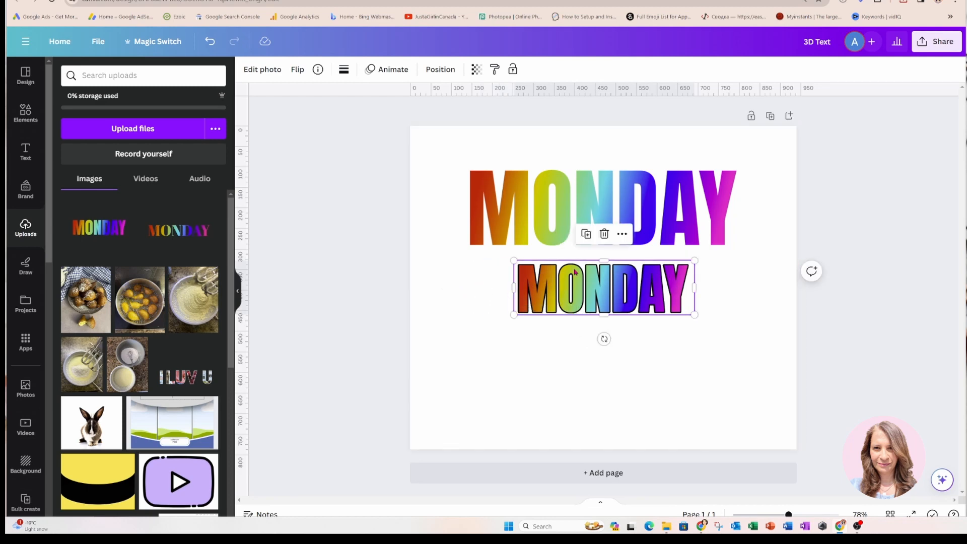
# - Stack two duplicates of the outlined MONDAY image over it, offsetting each slightly up and to the right to build depth
pyautogui.click(586, 235)
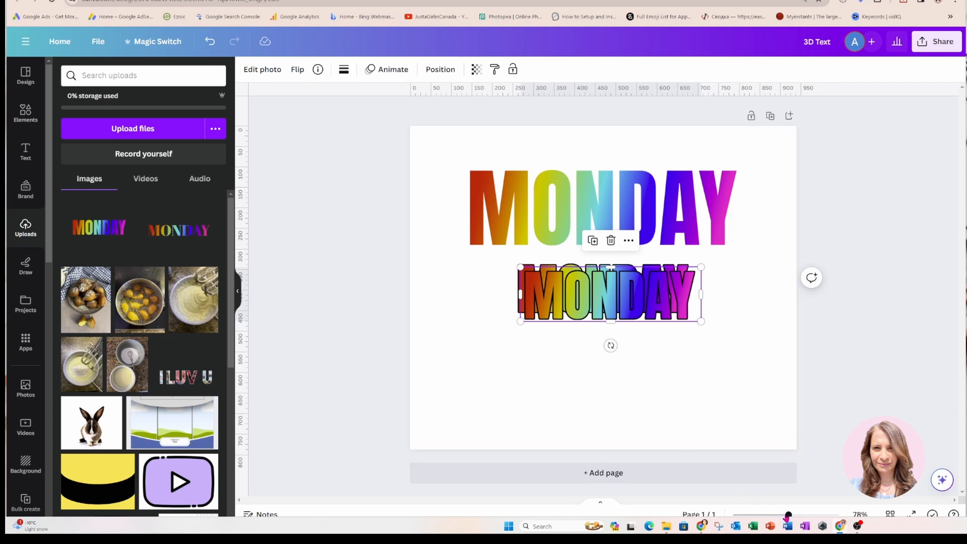
pyautogui.moveTo(788, 514); pyautogui.dragTo(802, 514)
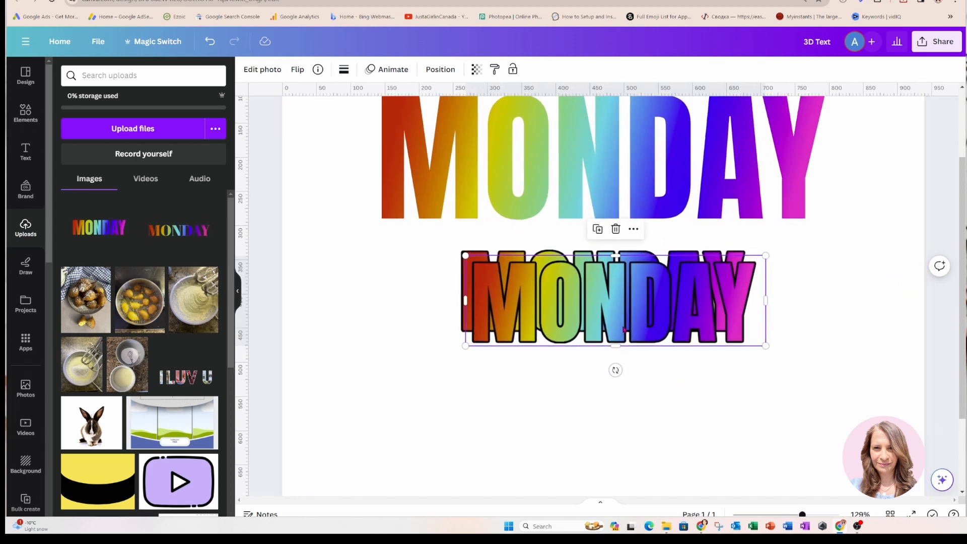
pyautogui.moveTo(624, 330); pyautogui.dragTo(611, 313)
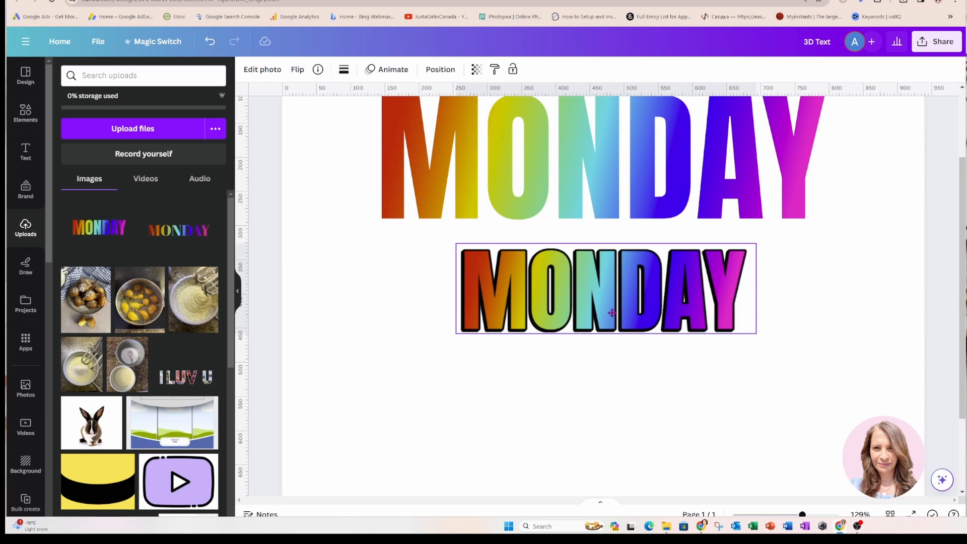
pyautogui.click(612, 313)
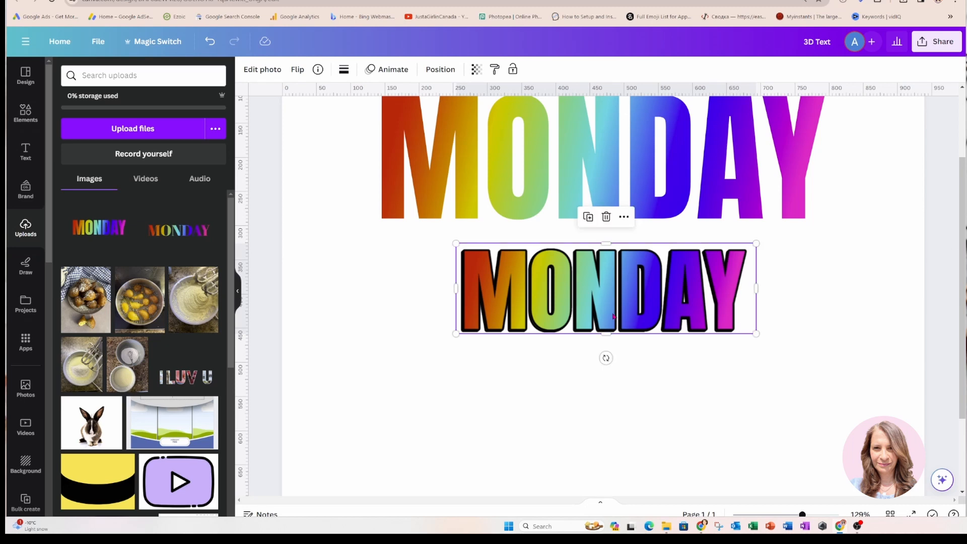
pyautogui.click(589, 218)
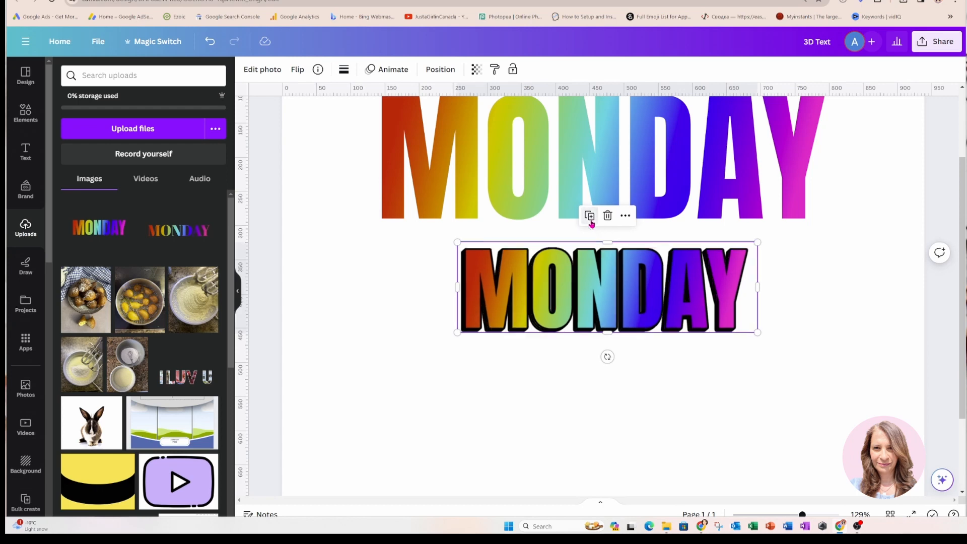
# - Stack several more duplicates of the outlined MONDAY image, each offset slightly up and to the right, to deepen the black 3D edge
pyautogui.click(591, 220)
pyautogui.click(590, 219)
pyautogui.click(591, 217)
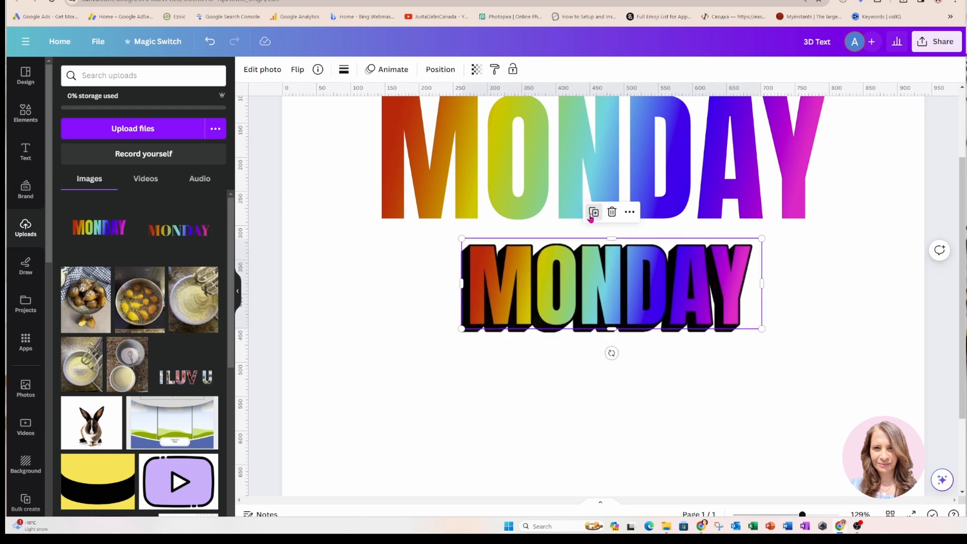
pyautogui.click(591, 217)
pyautogui.click(593, 216)
pyautogui.click(595, 215)
pyautogui.click(596, 215)
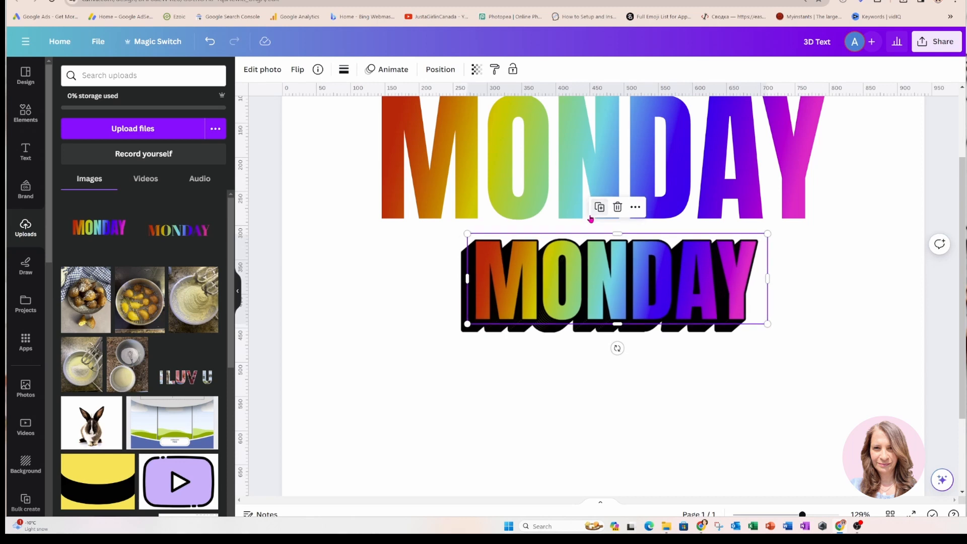
pyautogui.click(598, 213)
pyautogui.click(581, 386)
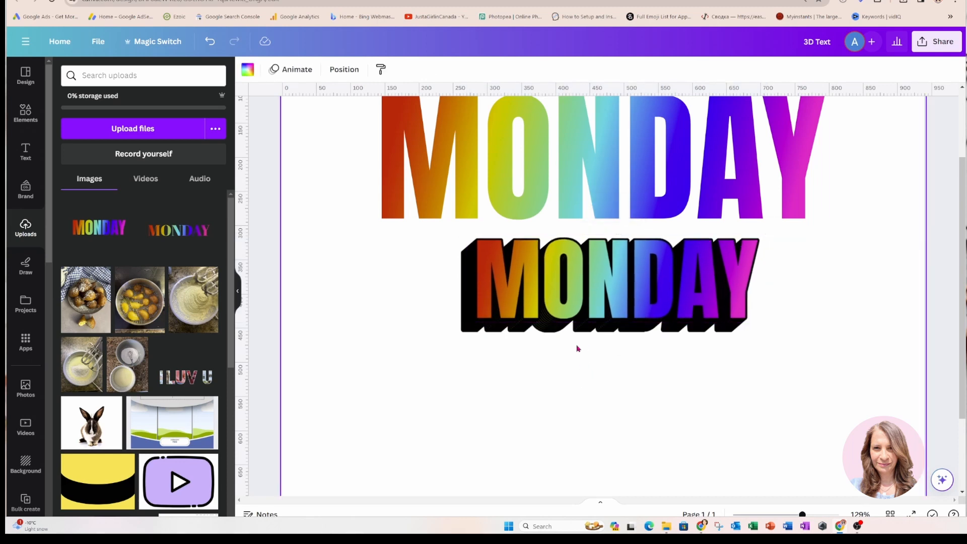
# - Select the whole stack of outlined MONDAY images, enlarge it to about the original word's width and position it below that word
pyautogui.moveTo(339, 276); pyautogui.dragTo(829, 294)
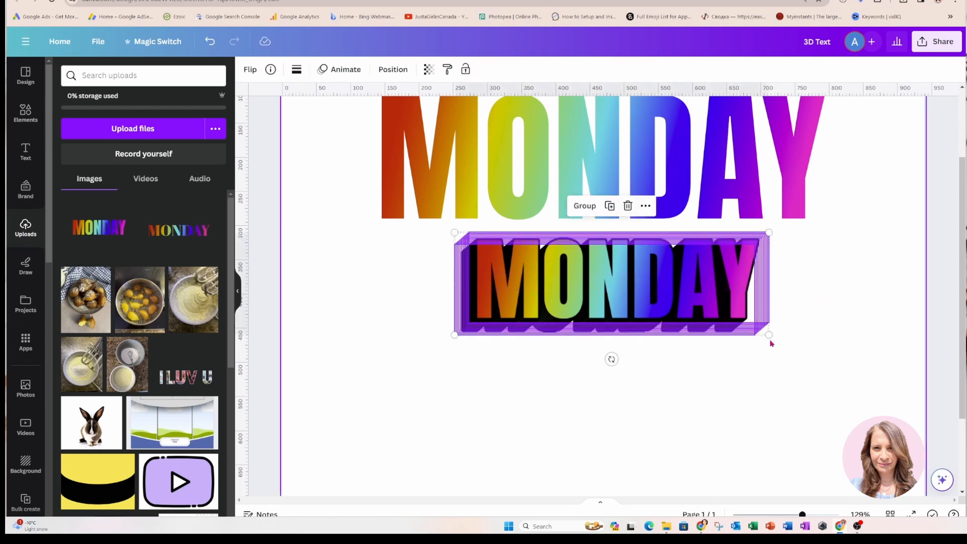
pyautogui.moveTo(769, 335); pyautogui.dragTo(864, 411)
pyautogui.moveTo(915, 382); pyautogui.dragTo(901, 433)
pyautogui.moveTo(874, 385); pyautogui.dragTo(848, 383)
pyautogui.click(745, 471)
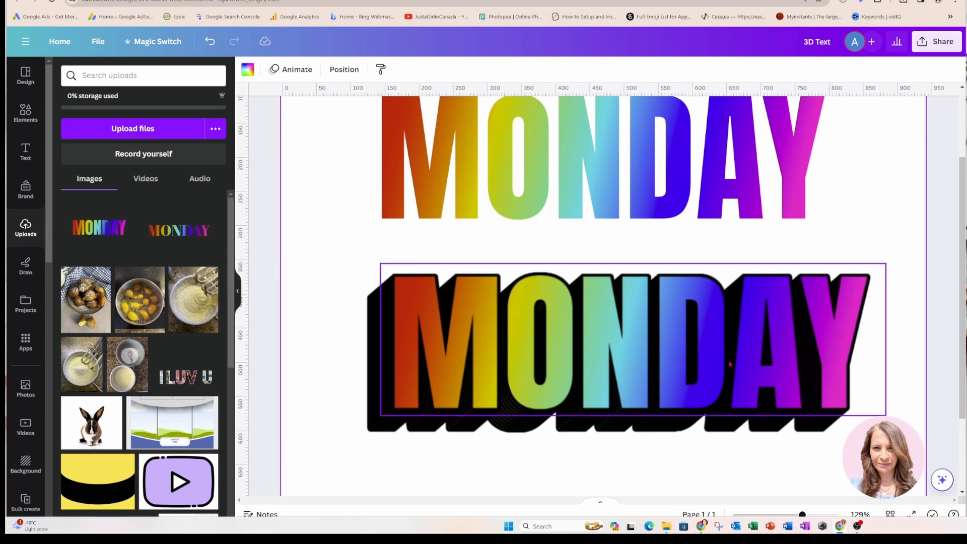
# - Duplicate the page and delete both MONDAY designs from the copy to leave it blank
pyautogui.moveTo(802, 515); pyautogui.dragTo(788, 515)
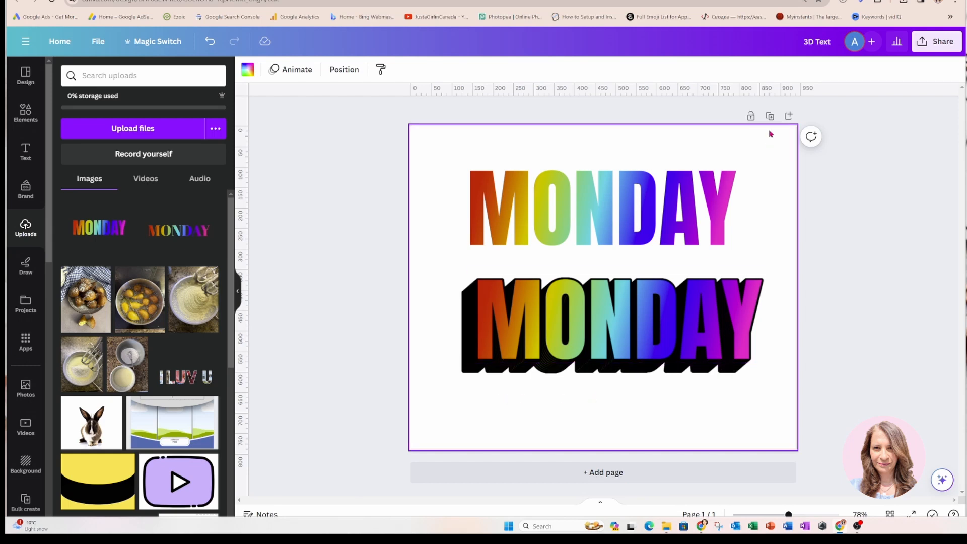
pyautogui.click(768, 117)
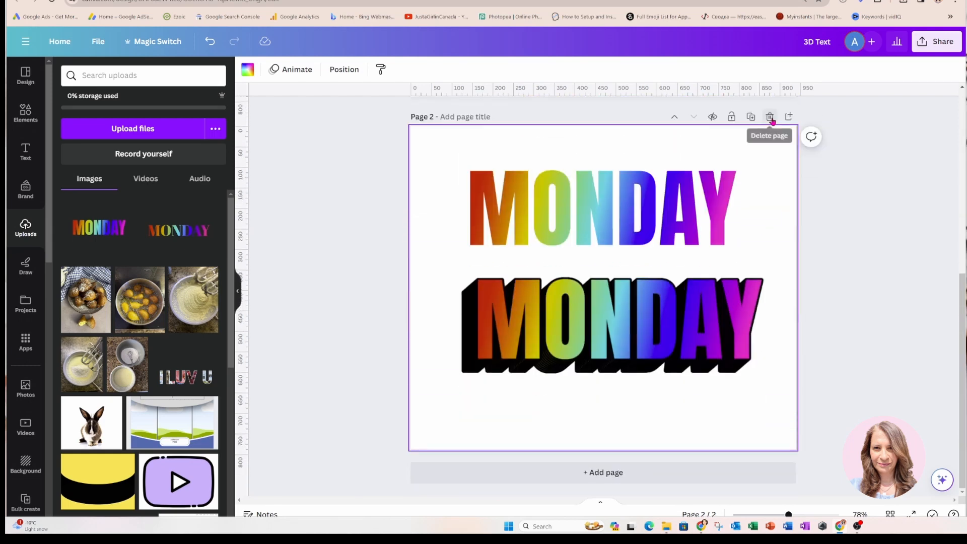
pyautogui.moveTo(443, 168); pyautogui.dragTo(760, 416)
pyautogui.press('Delete')
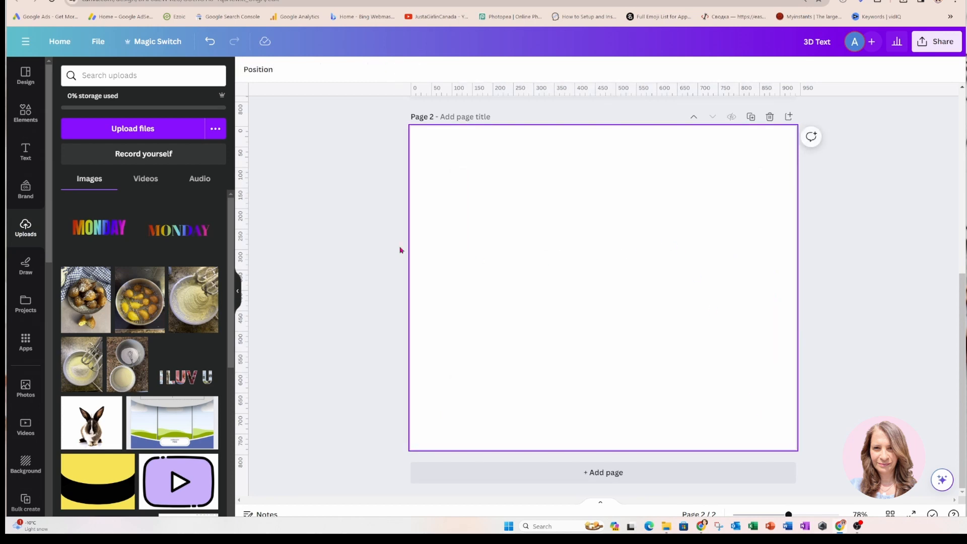
# - Add a heading reading GOLD to the blank page and enlarge it to a font size of about 192
pyautogui.click(24, 153)
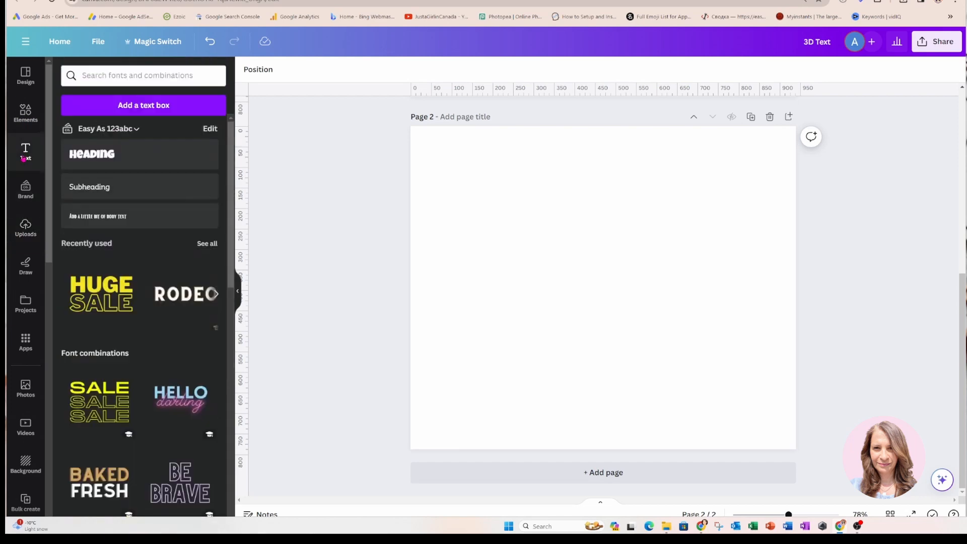
pyautogui.click(92, 154)
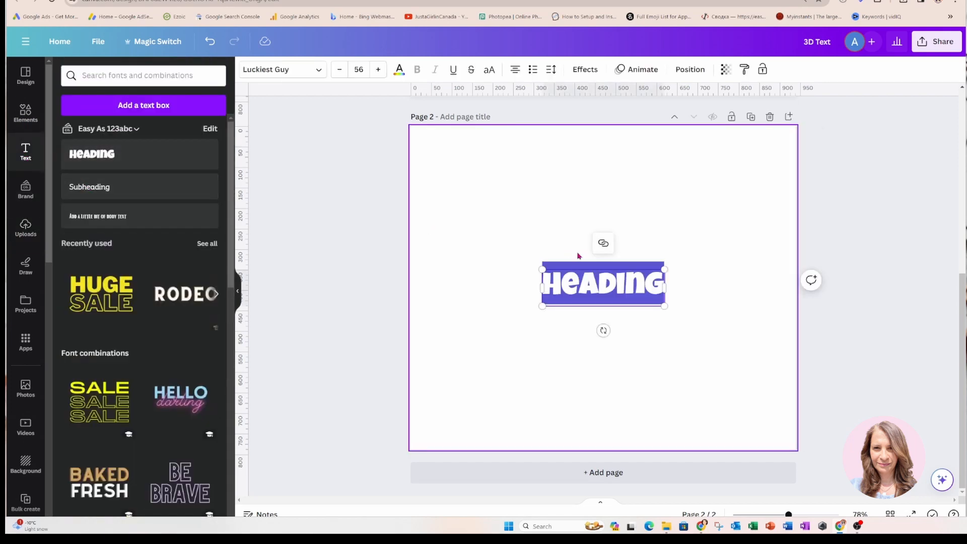
pyautogui.write('GO')
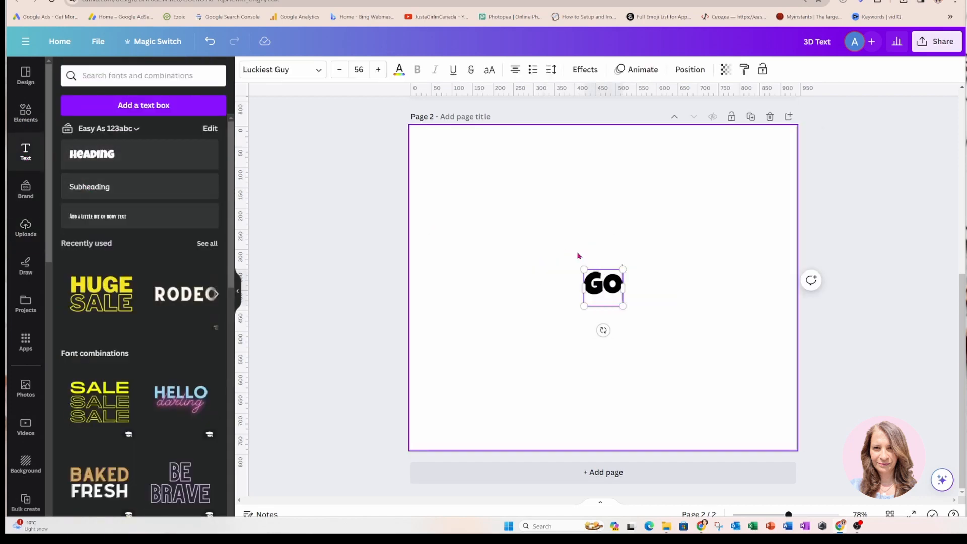
pyautogui.write('LD')
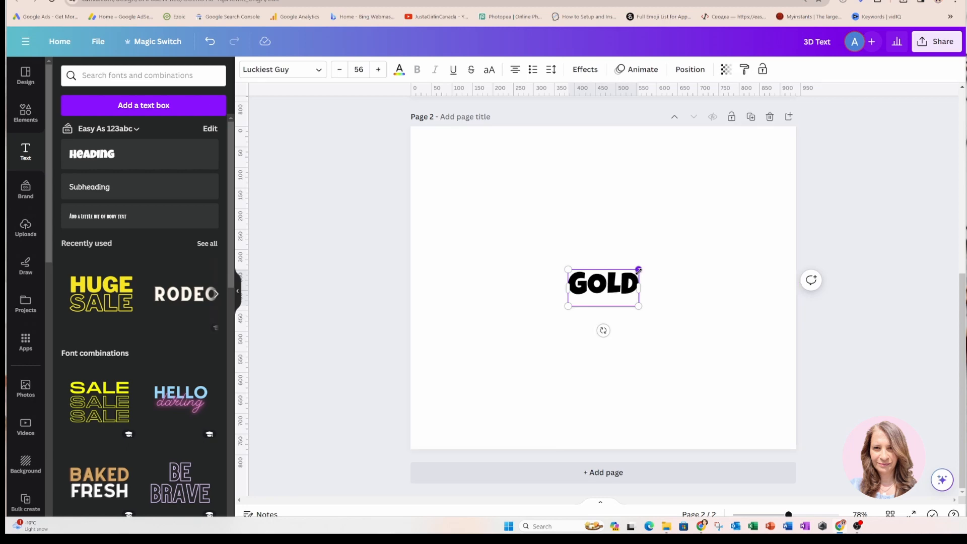
pyautogui.moveTo(639, 269); pyautogui.dragTo(720, 227)
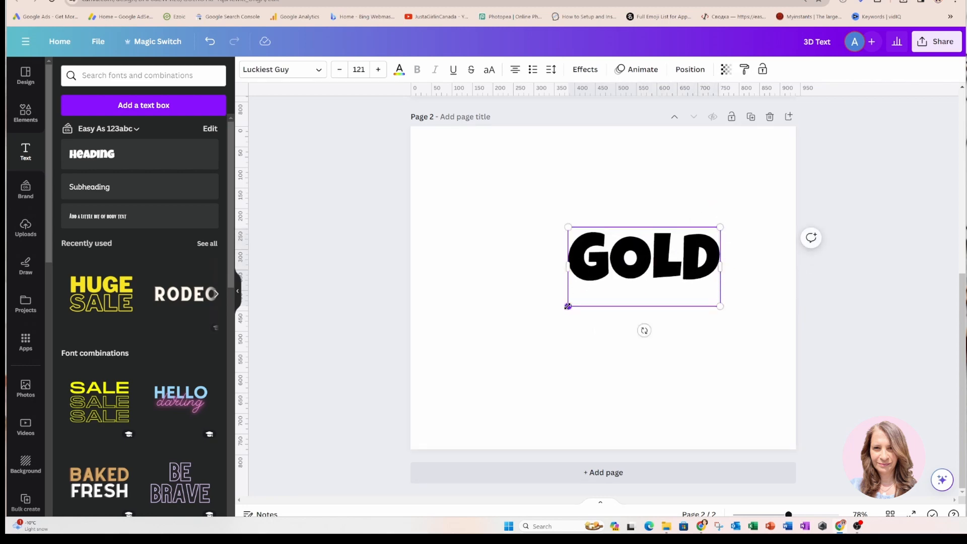
pyautogui.moveTo(568, 306); pyautogui.dragTo(479, 353)
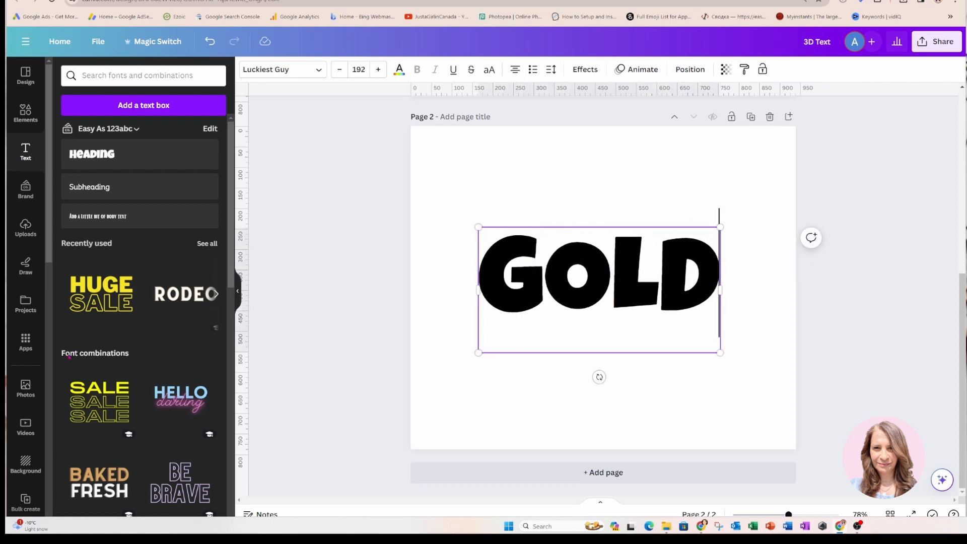
# - Search the apps for MORPH and open Magic Morph with the GOLD text selected
pyautogui.click(21, 352)
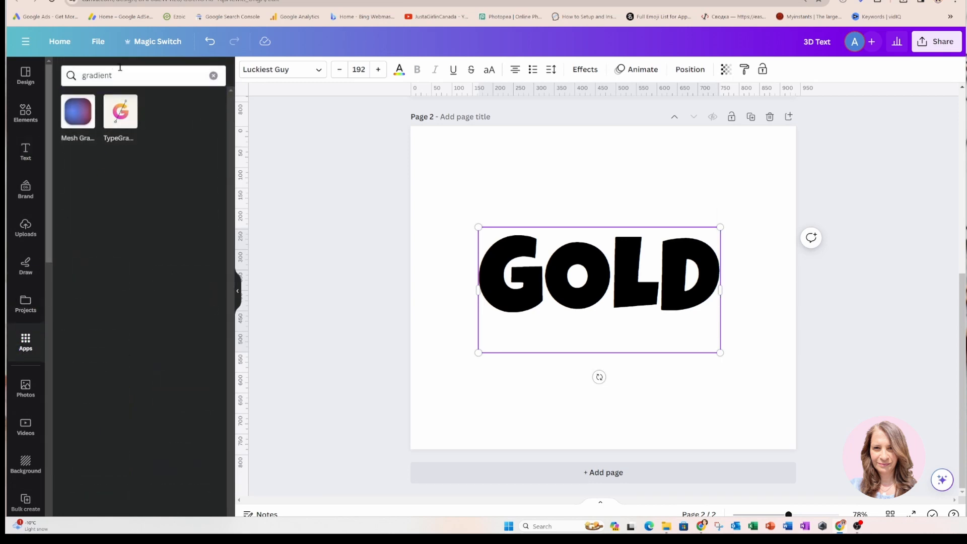
pyautogui.moveTo(117, 75); pyautogui.dragTo(71, 75)
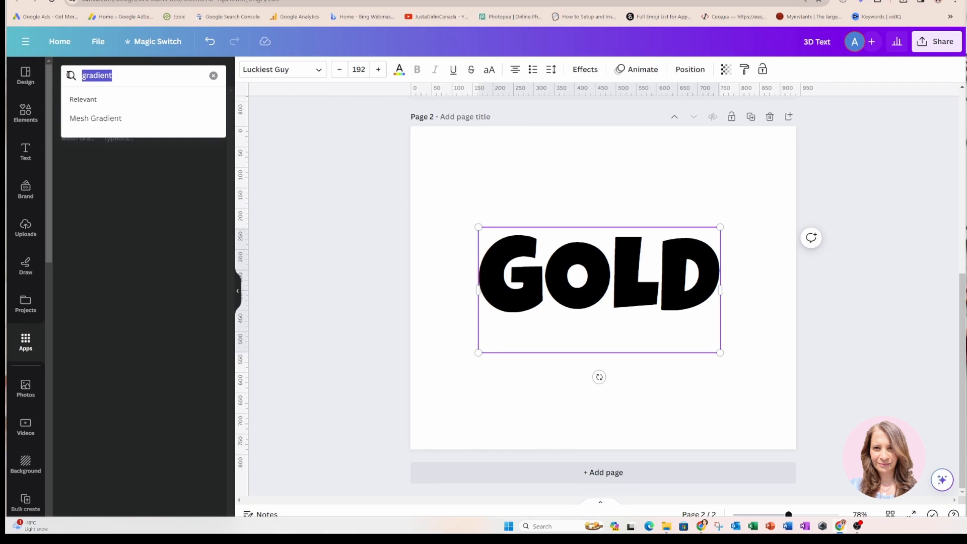
pyautogui.write('MORPH')
pyautogui.press('Return')
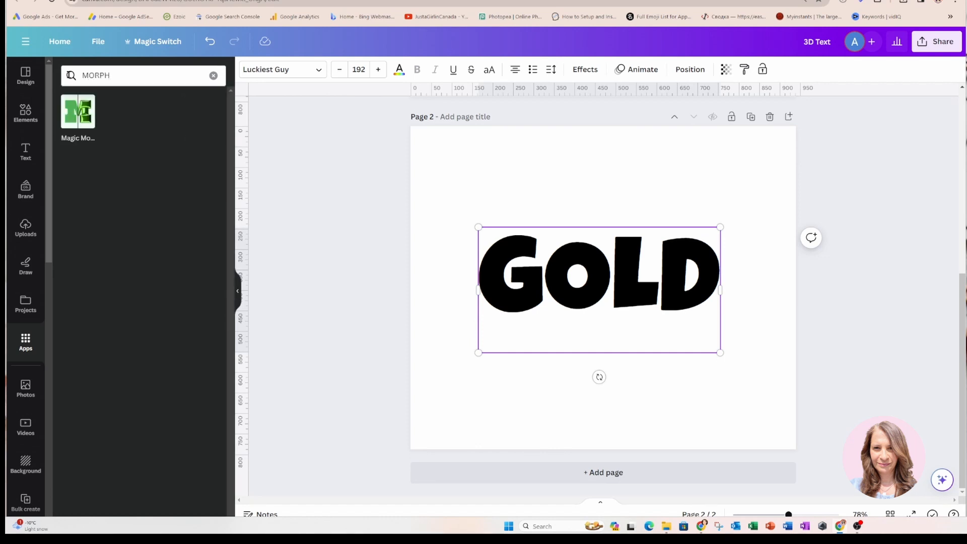
pyautogui.click(76, 115)
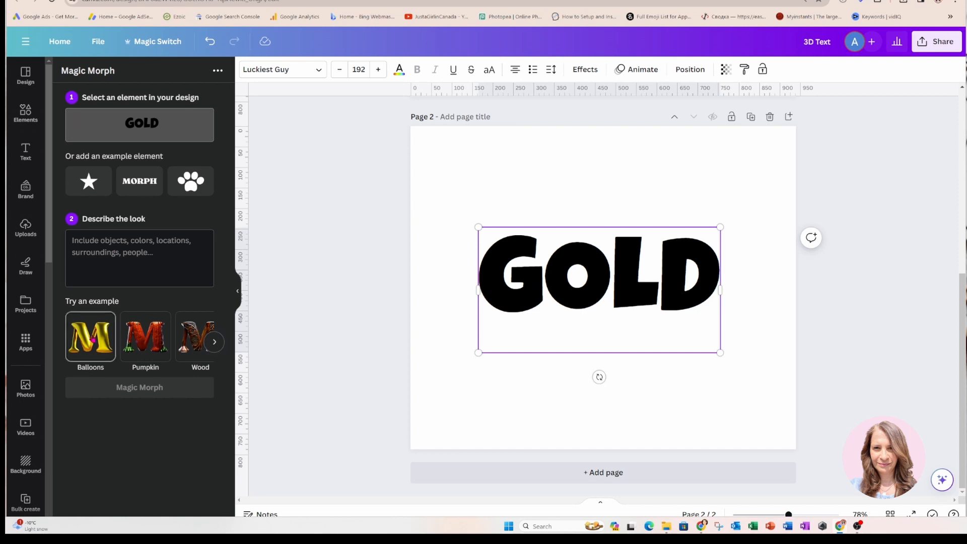
# - Describe the look as SHINY GOLD and generate the Magic Morph versions of the GOLD text
pyautogui.click(150, 250)
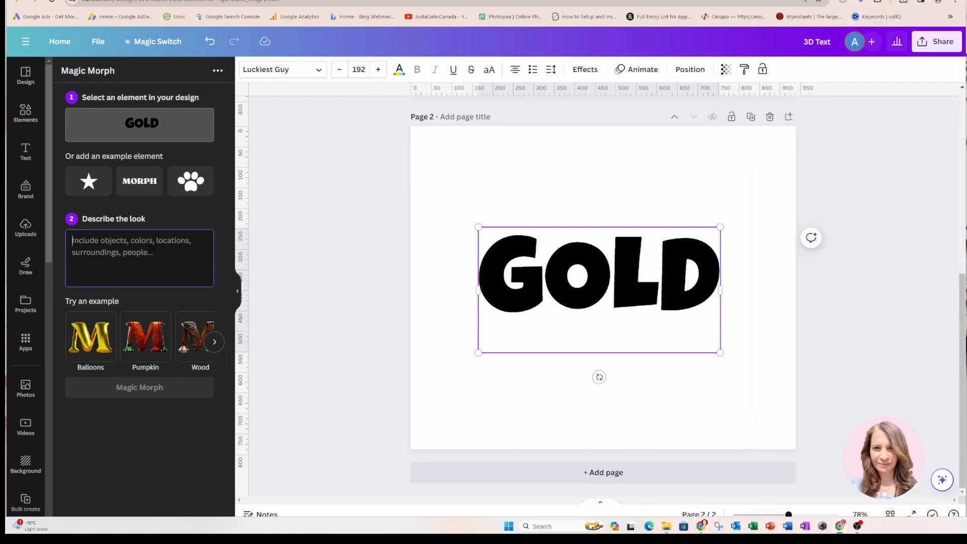
pyautogui.write('SHINY ')
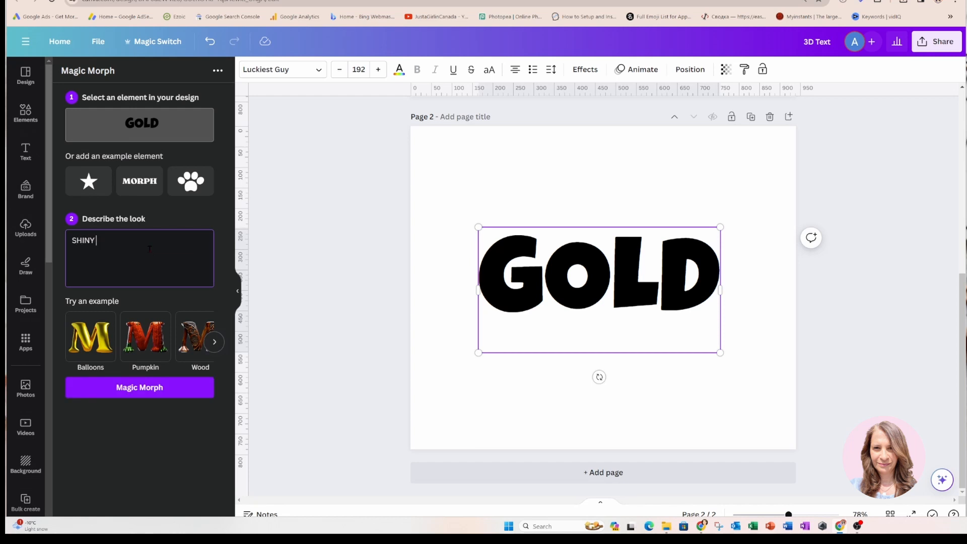
pyautogui.write('GOLD')
pyautogui.click(140, 387)
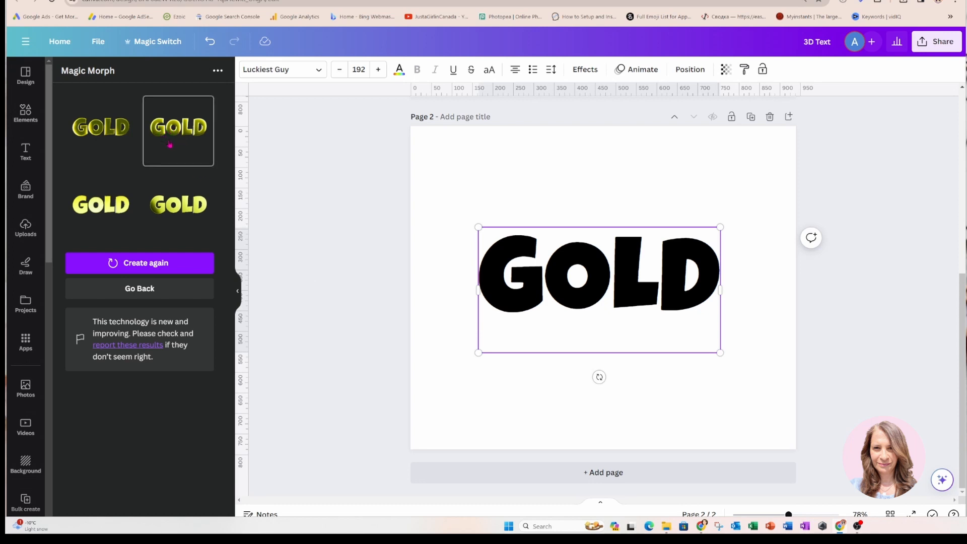
# - Insert the first generated gold version and scale and position it so its letters match the black GOLD text beneath
pyautogui.click(106, 134)
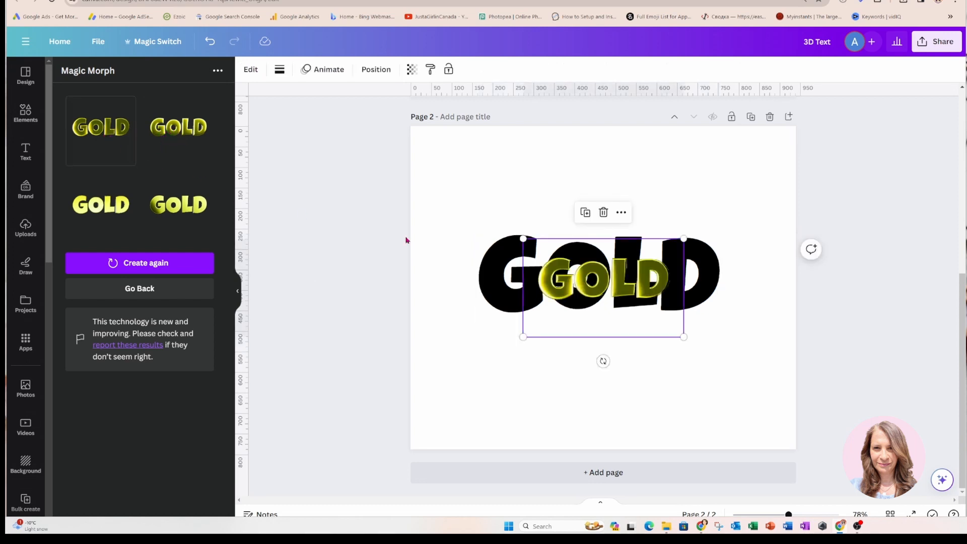
pyautogui.moveTo(535, 278); pyautogui.dragTo(507, 293)
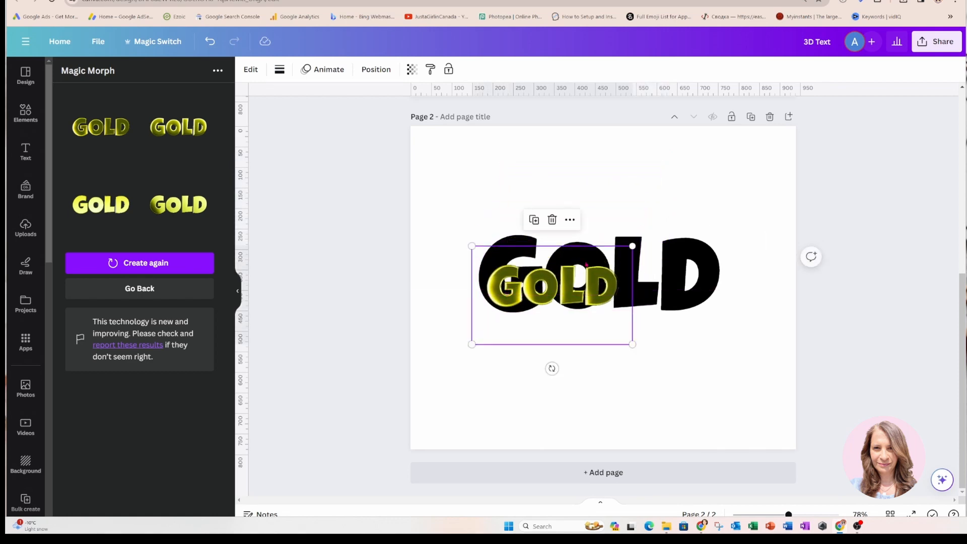
pyautogui.moveTo(631, 245); pyautogui.dragTo(748, 175)
pyautogui.moveTo(700, 232); pyautogui.dragTo(684, 250)
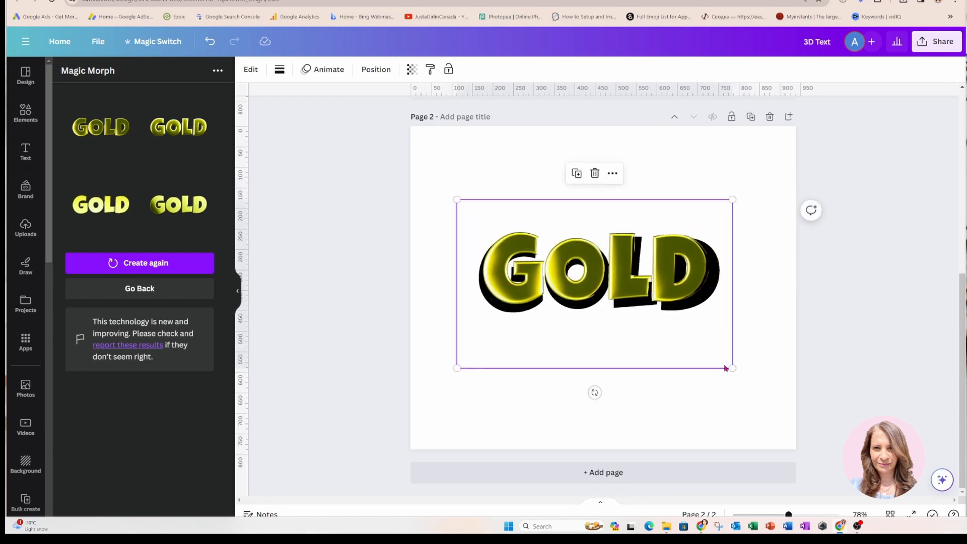
pyautogui.moveTo(732, 368); pyautogui.dragTo(748, 378)
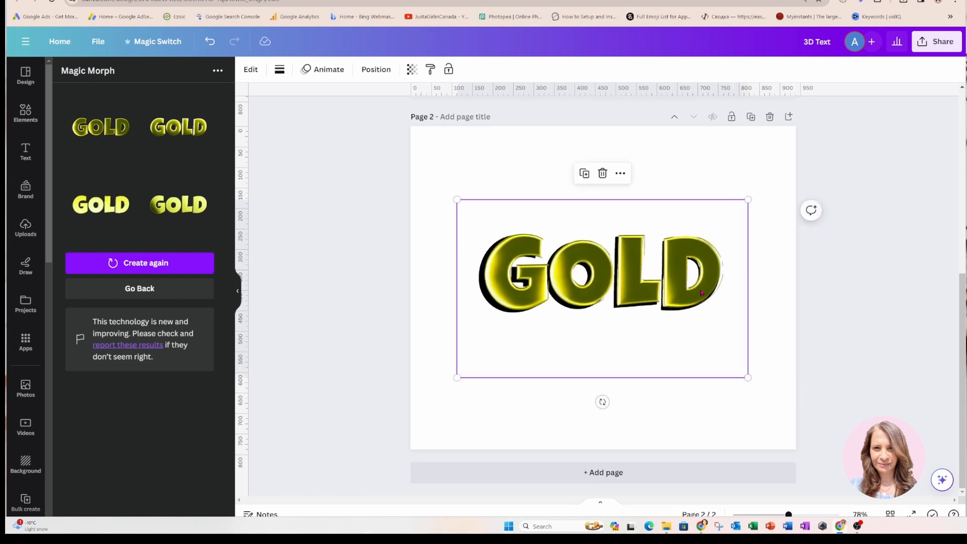
pyautogui.moveTo(699, 292); pyautogui.dragTo(692, 289)
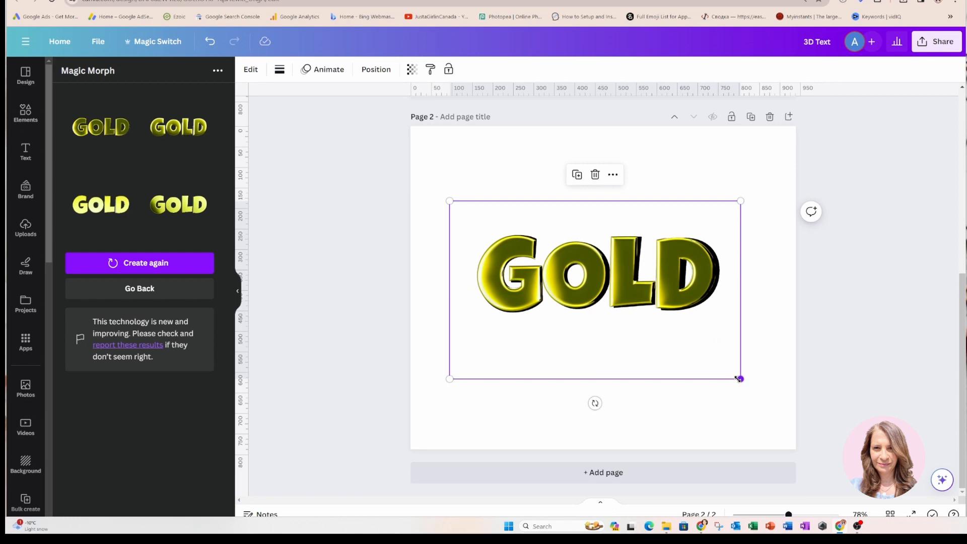
pyautogui.moveTo(740, 380); pyautogui.dragTo(747, 382)
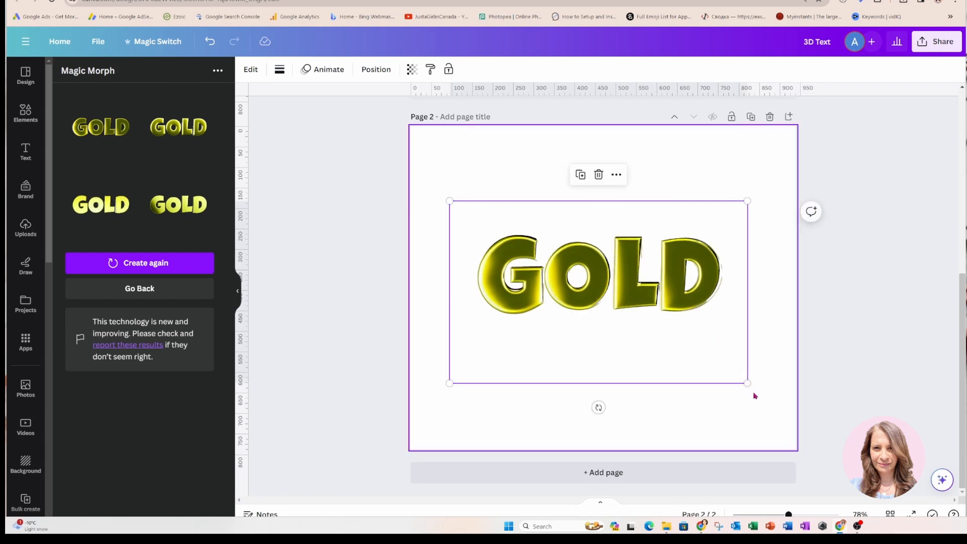
# - Separate the two words, placing the morphed gold image in the upper part of the page and the black GOLD text below it
pyautogui.moveTo(641, 360); pyautogui.dragTo(637, 268)
pyautogui.moveTo(626, 308); pyautogui.dragTo(625, 382)
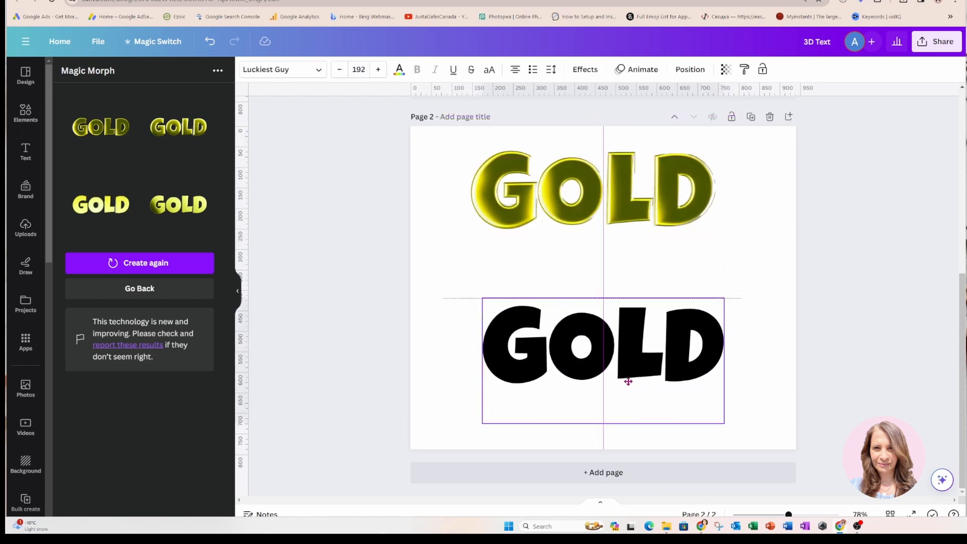
pyautogui.moveTo(568, 203); pyautogui.dragTo(569, 238)
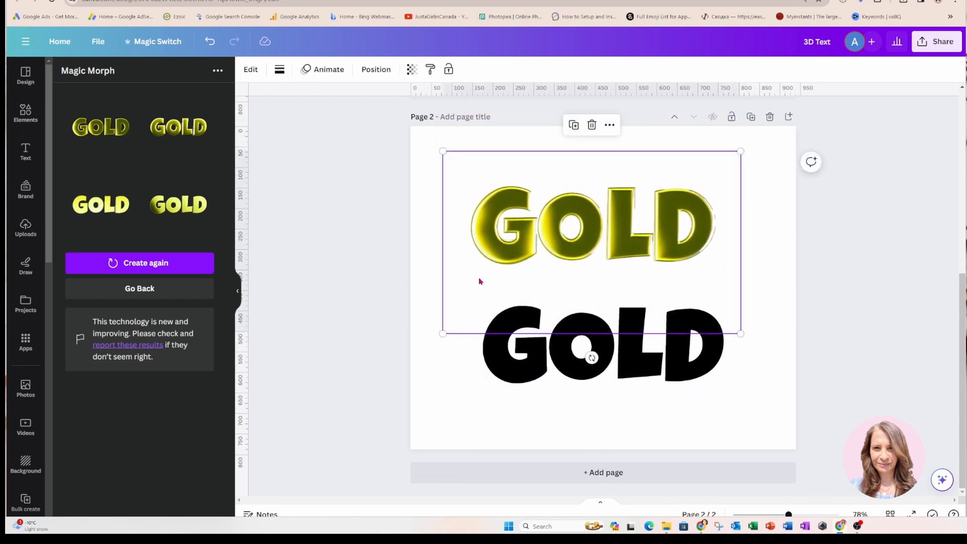
pyautogui.click(302, 290)
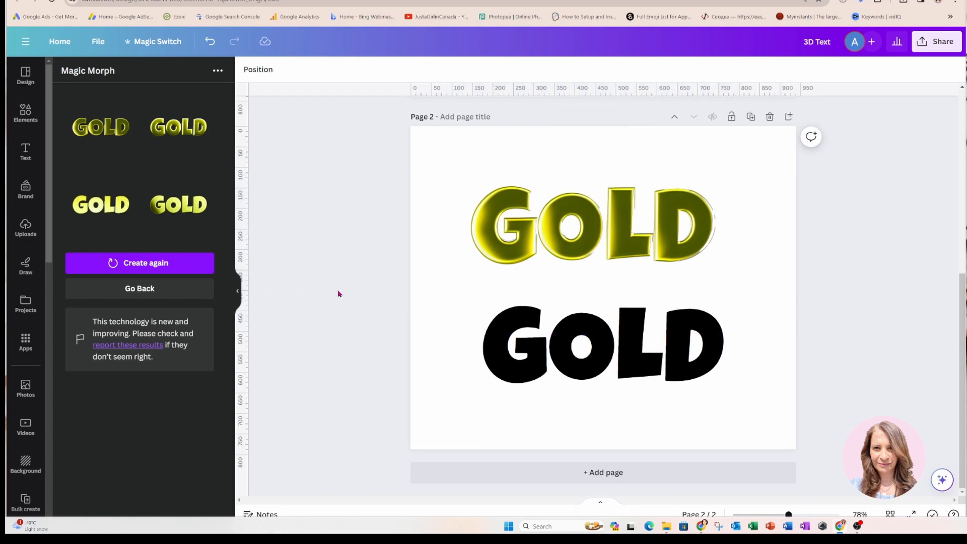
# - Stack several duplicates of the black GOLD text, offsetting each slightly up and to the right to build depth
pyautogui.click(521, 377)
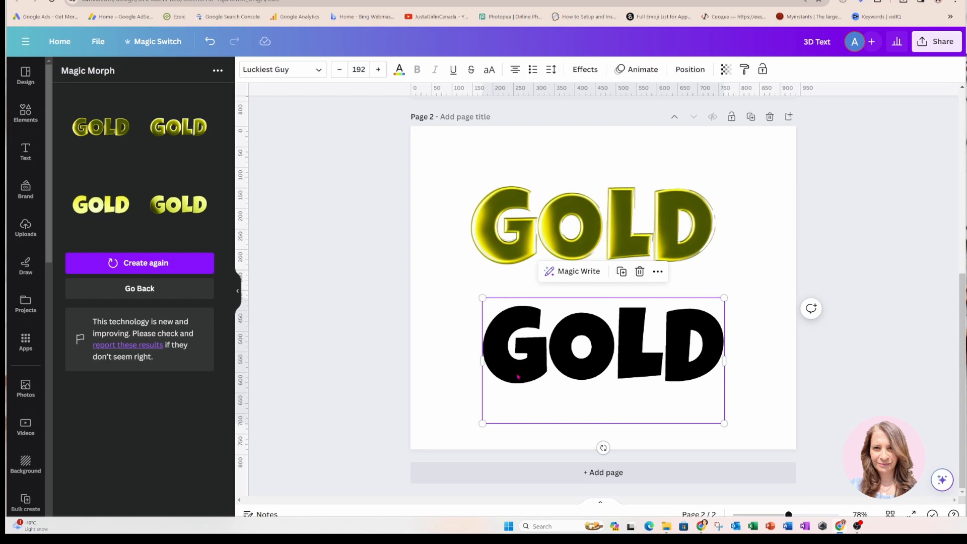
pyautogui.click(622, 272)
pyautogui.moveTo(575, 387); pyautogui.dragTo(569, 375)
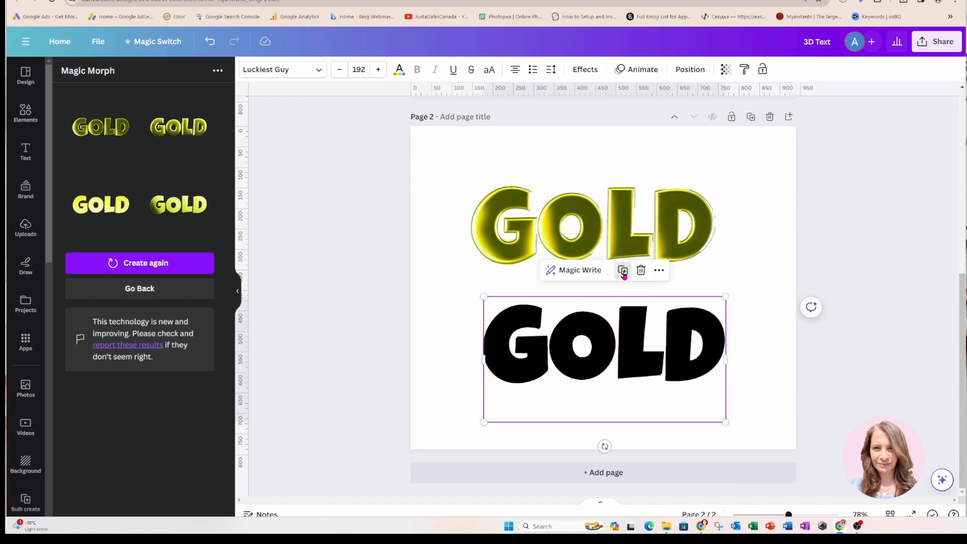
pyautogui.click(624, 270)
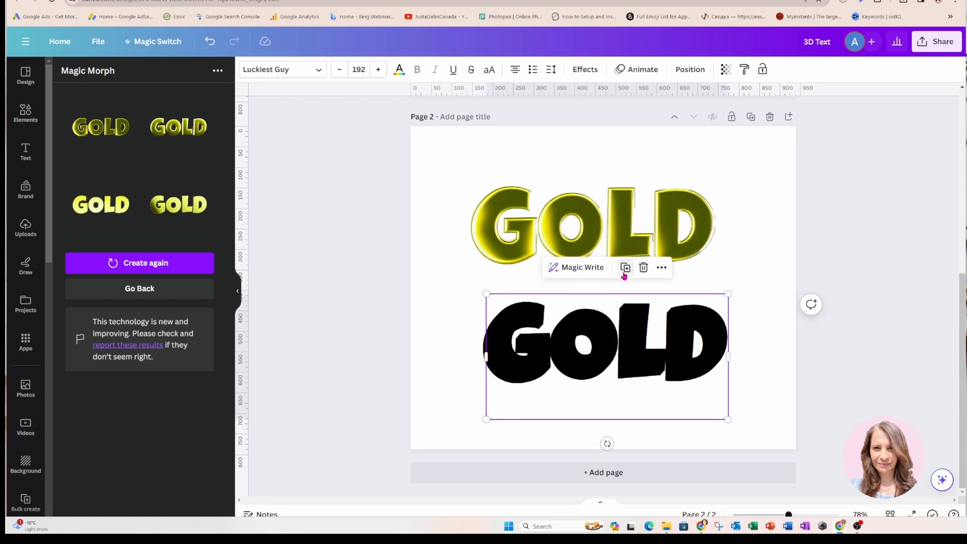
pyautogui.click(624, 270)
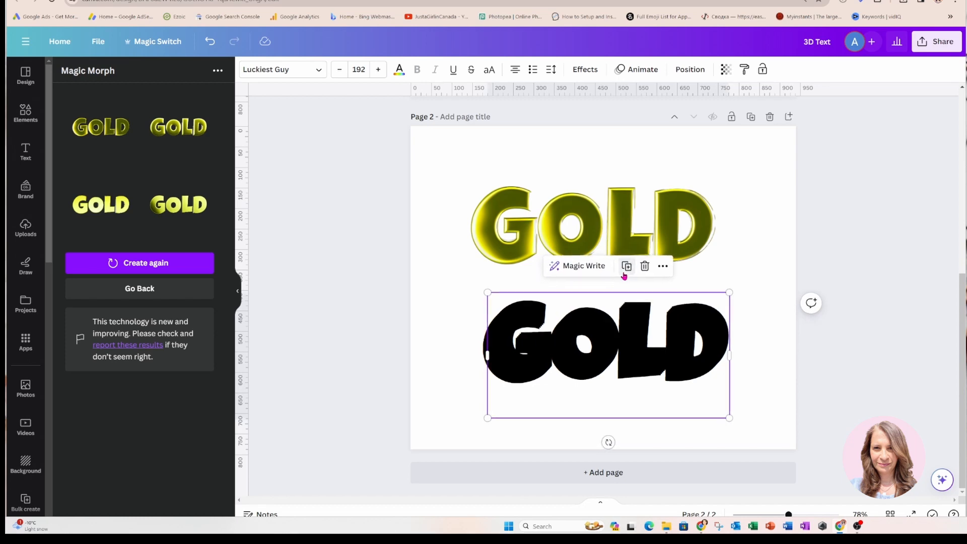
# - Bring the morphed gold image to the top of the layer stack and place it over the black GOLD duplicates, offset slightly up and right
pyautogui.click(496, 235)
pyautogui.moveTo(510, 224); pyautogui.dragTo(522, 280)
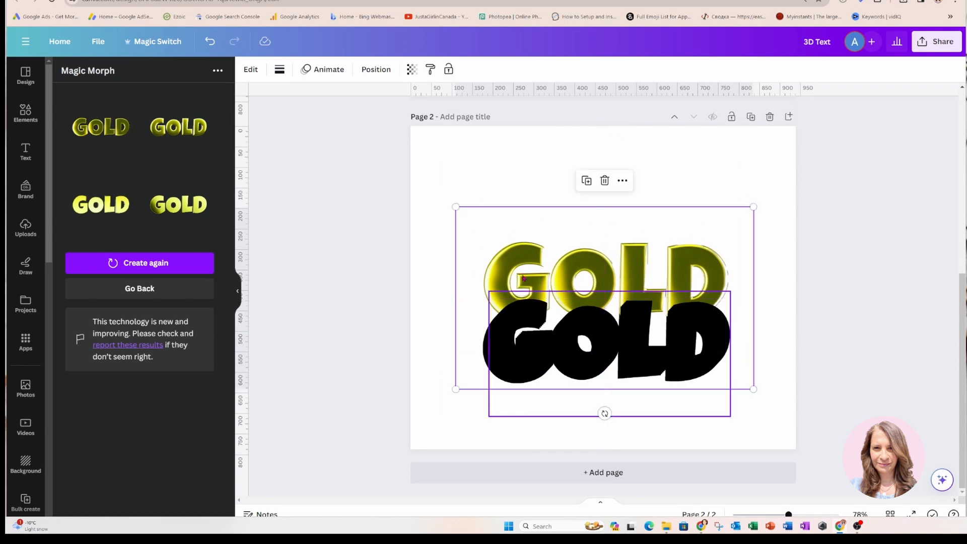
pyautogui.click(375, 69)
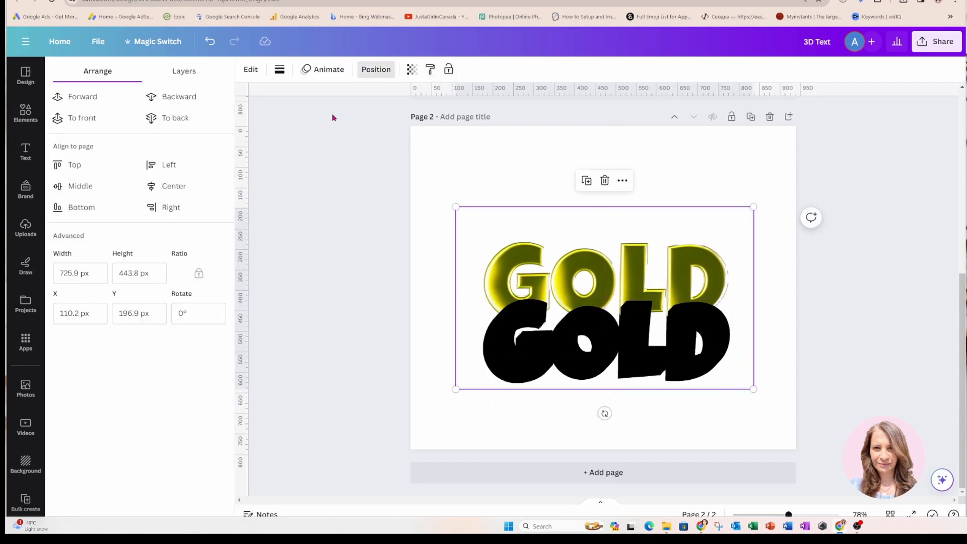
pyautogui.click(182, 75)
pyautogui.moveTo(154, 304); pyautogui.dragTo(152, 137)
pyautogui.moveTo(595, 275); pyautogui.dragTo(600, 331)
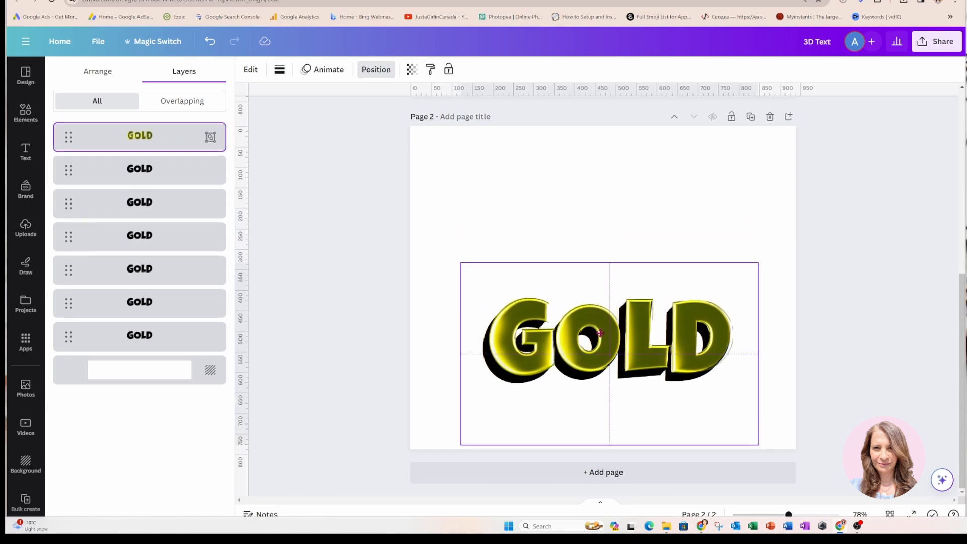
pyautogui.moveTo(602, 333); pyautogui.dragTo(602, 333)
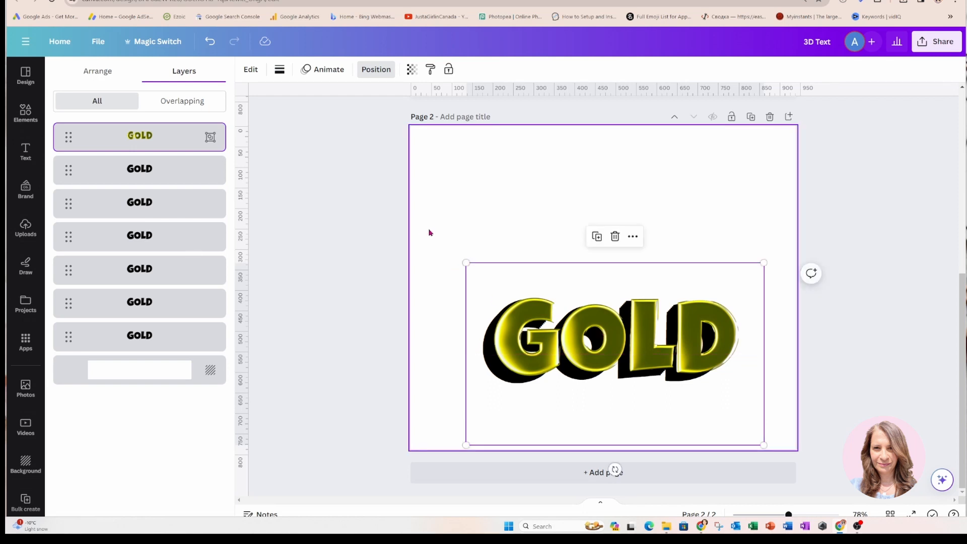
# - Select all the GOLD layers together and move the finished word up toward the middle of the page
pyautogui.click(423, 239)
pyautogui.moveTo(420, 238); pyautogui.dragTo(720, 343)
pyautogui.moveTo(719, 406); pyautogui.dragTo(699, 321)
pyautogui.click(706, 402)
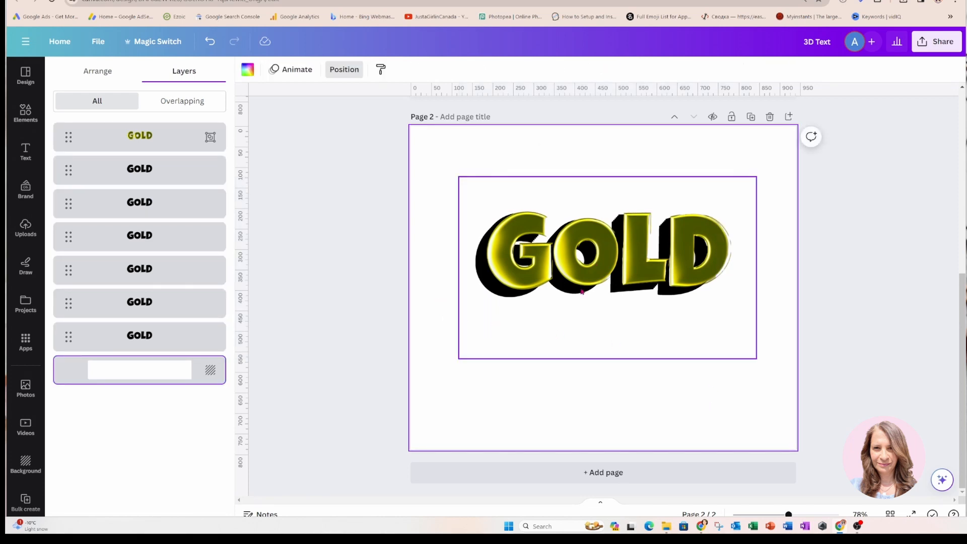
# - Add a third page and insert a heading reading BARBIE
pyautogui.click(604, 477)
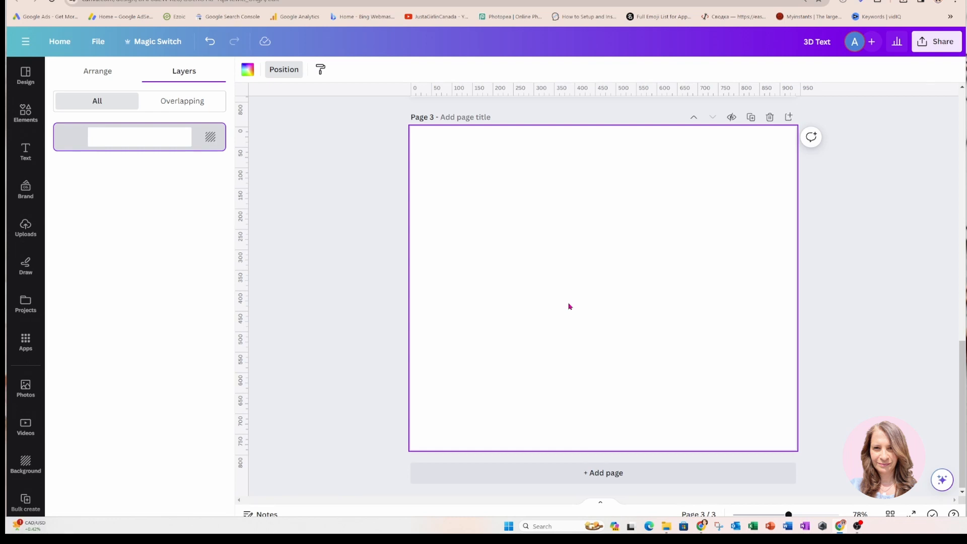
pyautogui.click(25, 151)
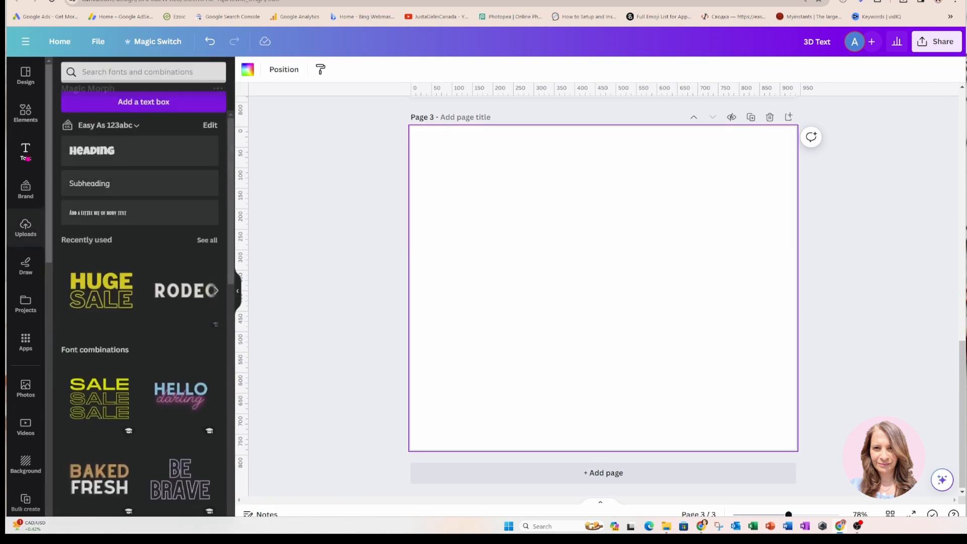
pyautogui.click(92, 152)
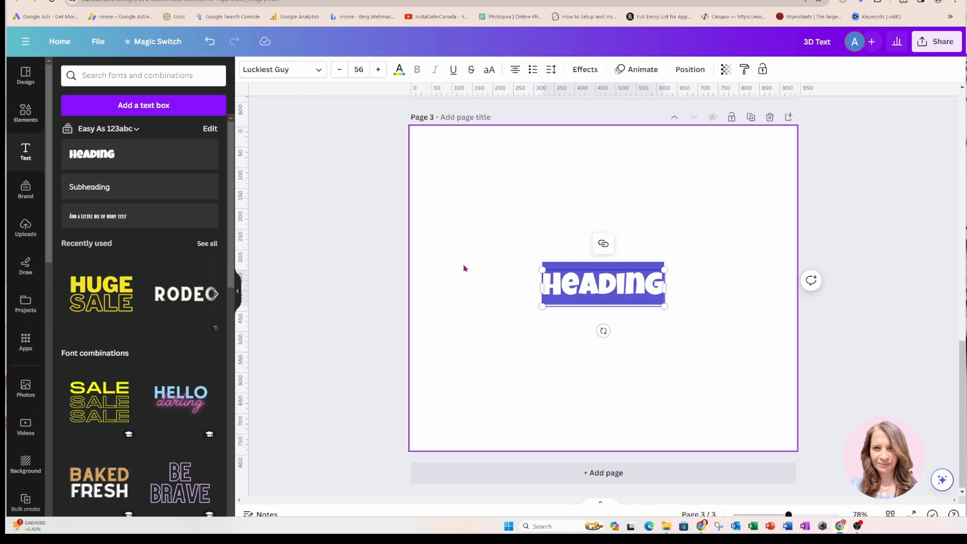
pyautogui.write('BARBIE')
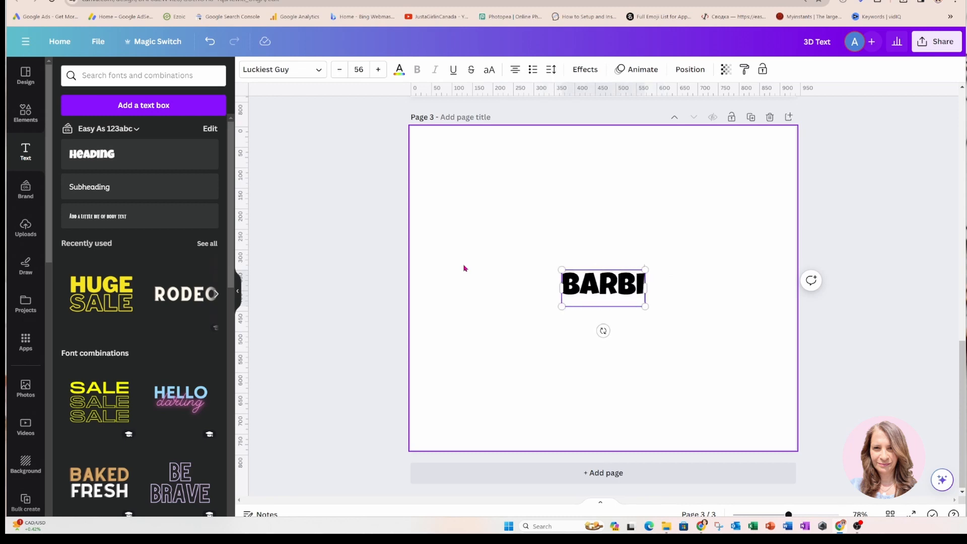
# - Change the BARBIE heading's font to Playlist Script
pyautogui.click(317, 70)
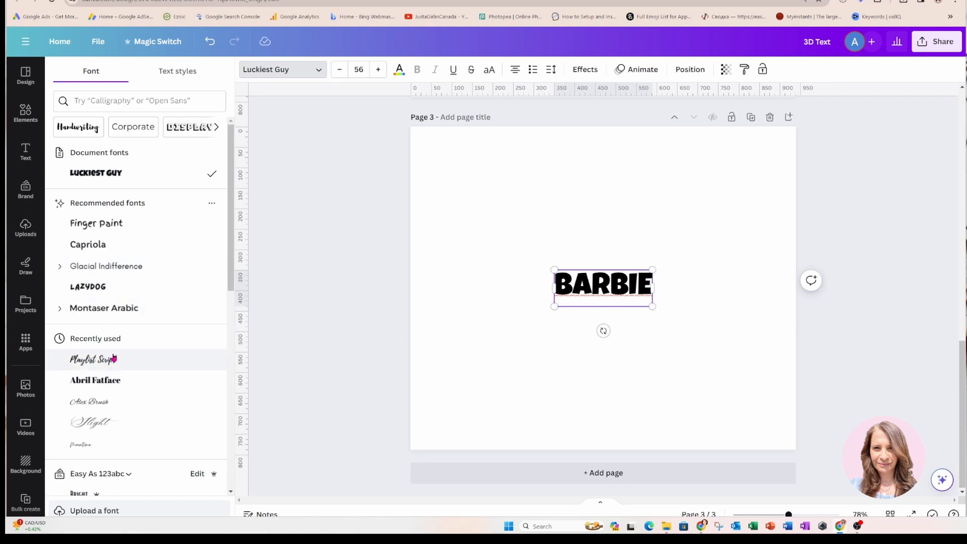
pyautogui.scroll(-1, 111, 357)
pyautogui.scroll(-2, 114, 358)
pyautogui.click(93, 413)
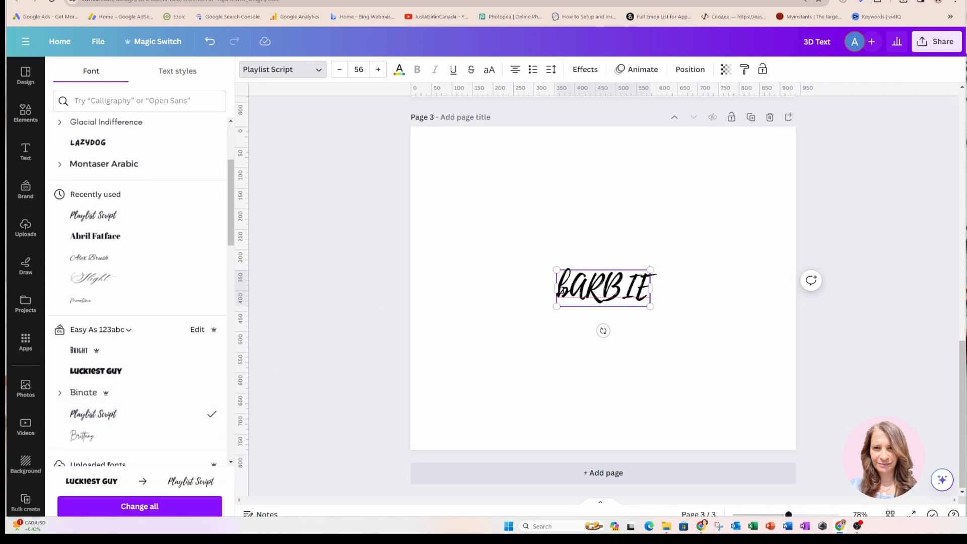
# - Turn off the all-caps setting so the word reads Barbie, and enlarge it to about font size 208 across the page
pyautogui.click(489, 69)
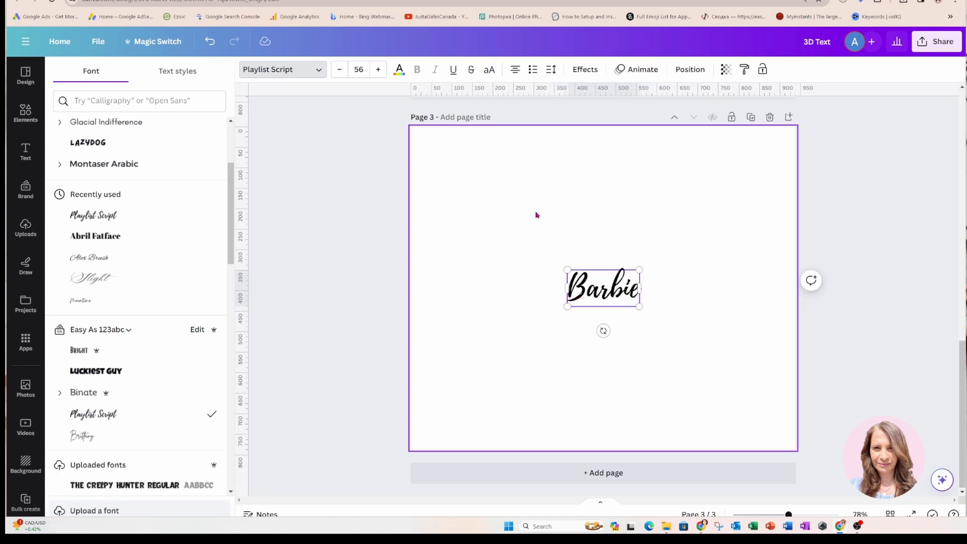
pyautogui.moveTo(639, 270); pyautogui.dragTo(721, 193)
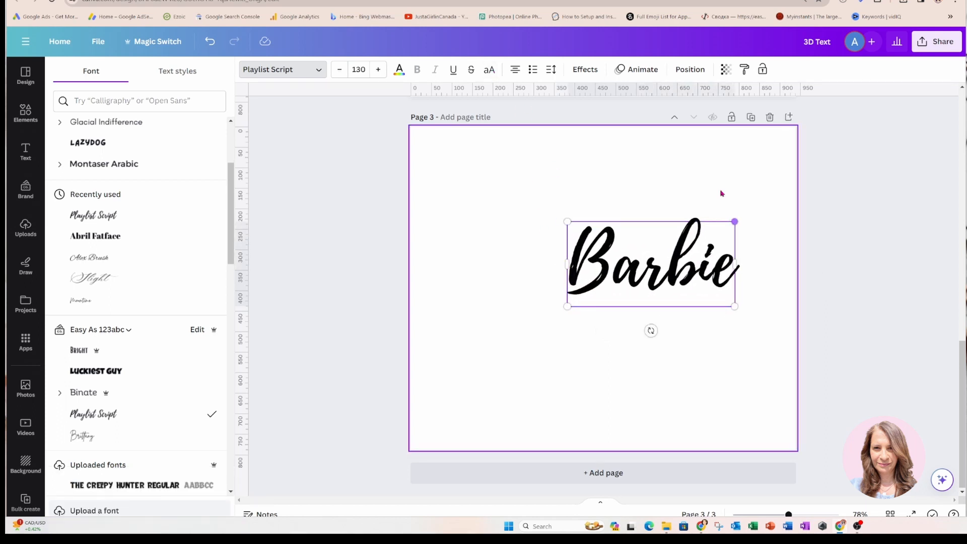
pyautogui.moveTo(537, 317); pyautogui.dragTo(460, 356)
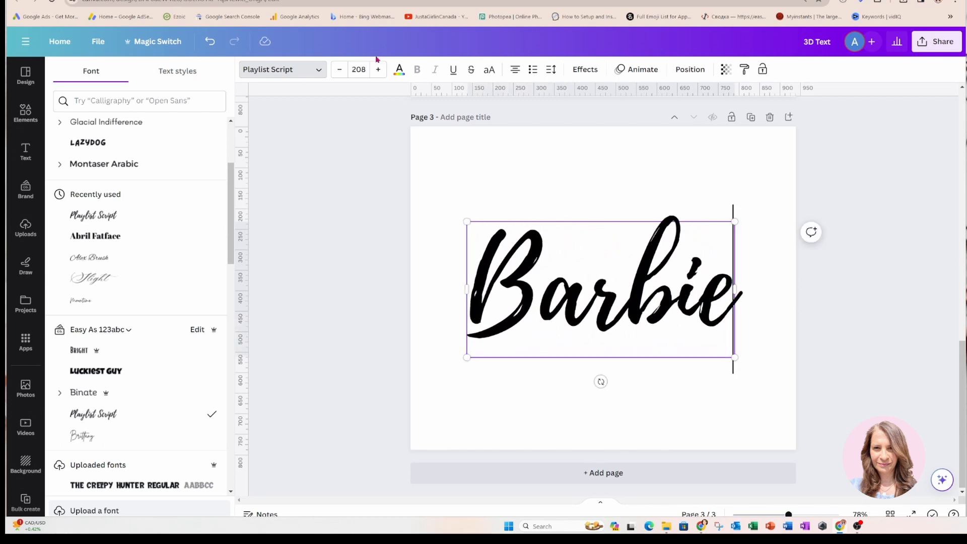
# - Try to recolour the Barbie text with the bright magenta brand colour
pyautogui.click(399, 69)
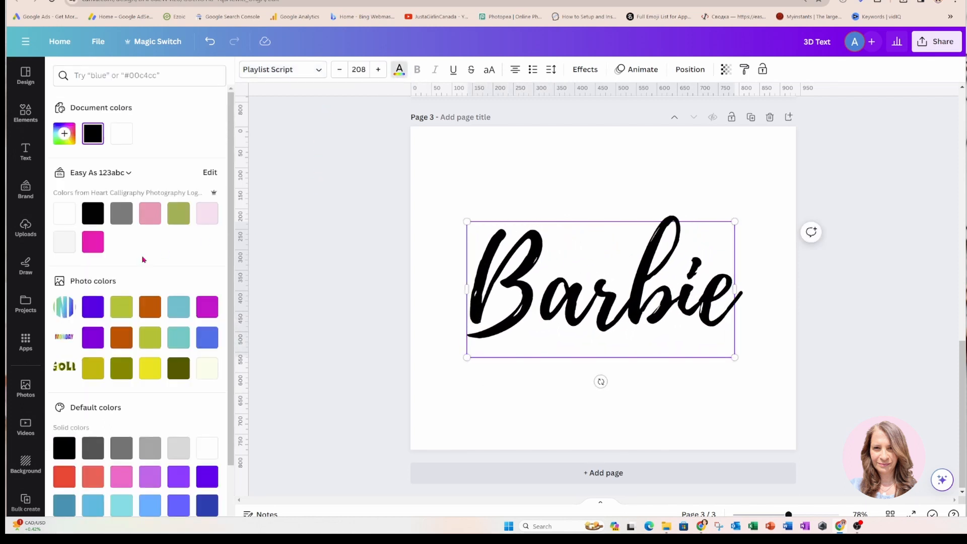
pyautogui.click(93, 241)
pyautogui.click(449, 249)
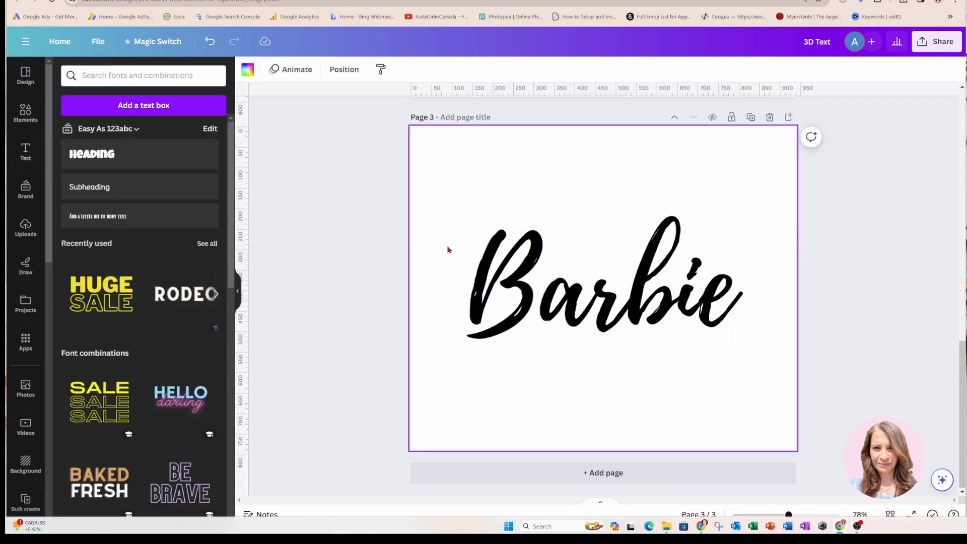
# - Duplicate the Barbie text and separate the two copies, one in the upper half of the page and one below it
pyautogui.click(481, 274)
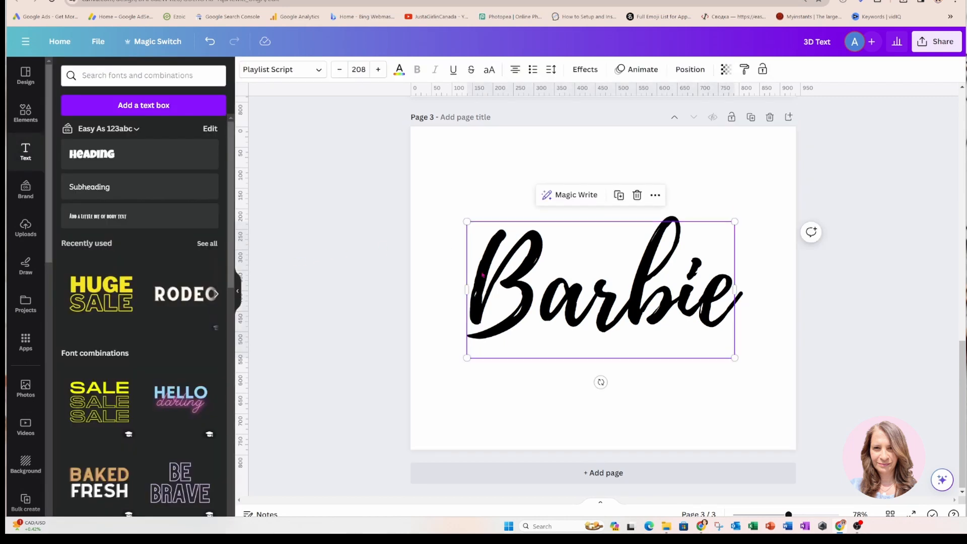
pyautogui.click(617, 198)
pyautogui.moveTo(584, 310); pyautogui.dragTo(583, 229)
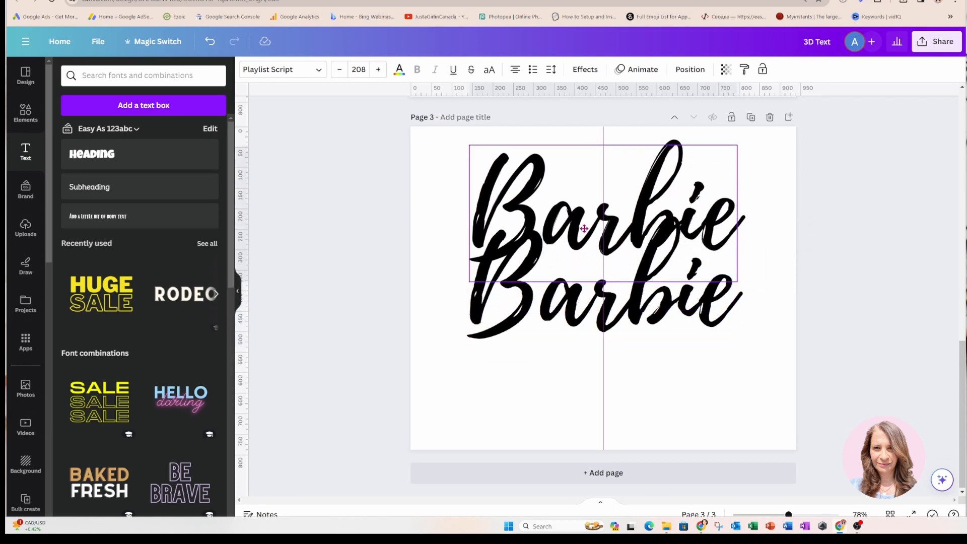
pyautogui.moveTo(561, 314); pyautogui.dragTo(552, 367)
# - Recolour the upper Barbie copy with the bright magenta brand colour
pyautogui.click(540, 217)
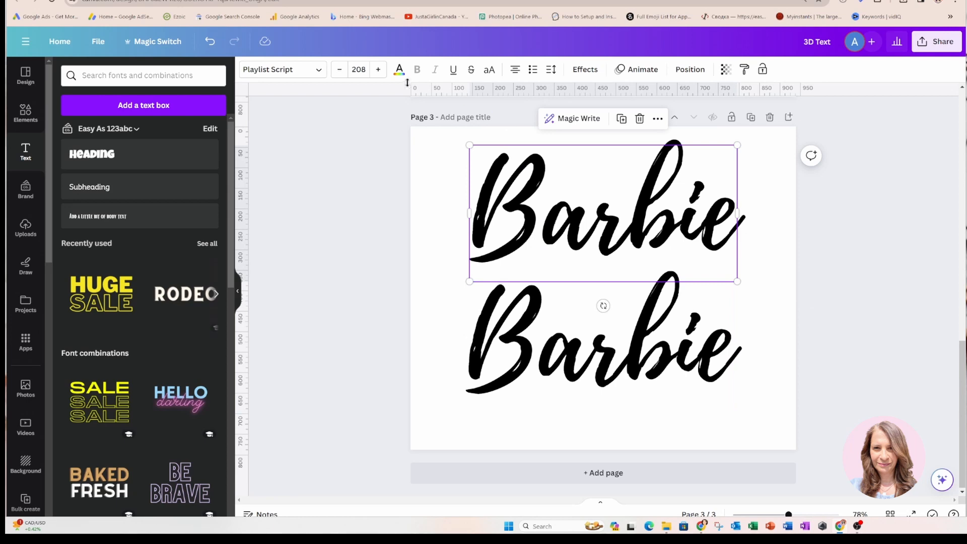
pyautogui.click(399, 71)
pyautogui.click(101, 243)
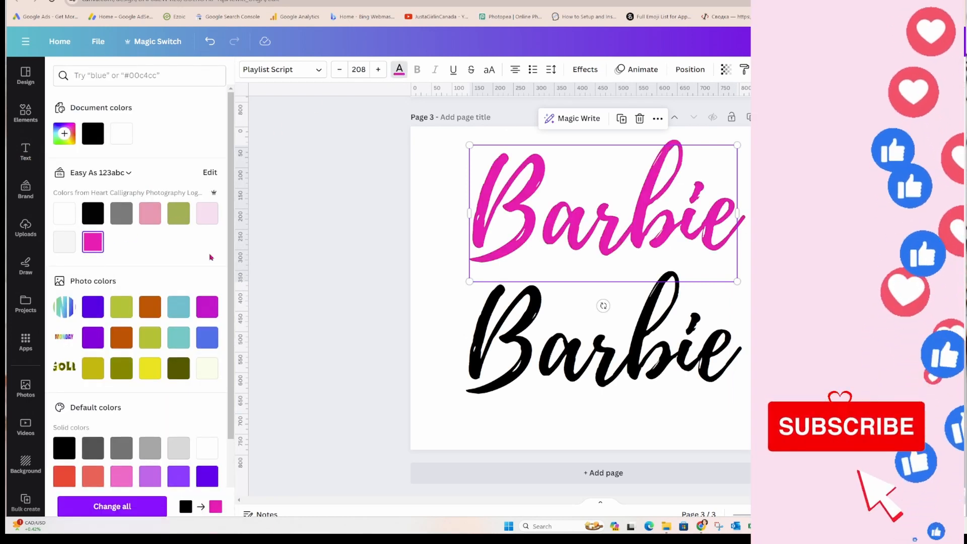
# - Stack several duplicates of the black Barbie text, offsetting each slightly up and to the right to build depth
pyautogui.click(529, 348)
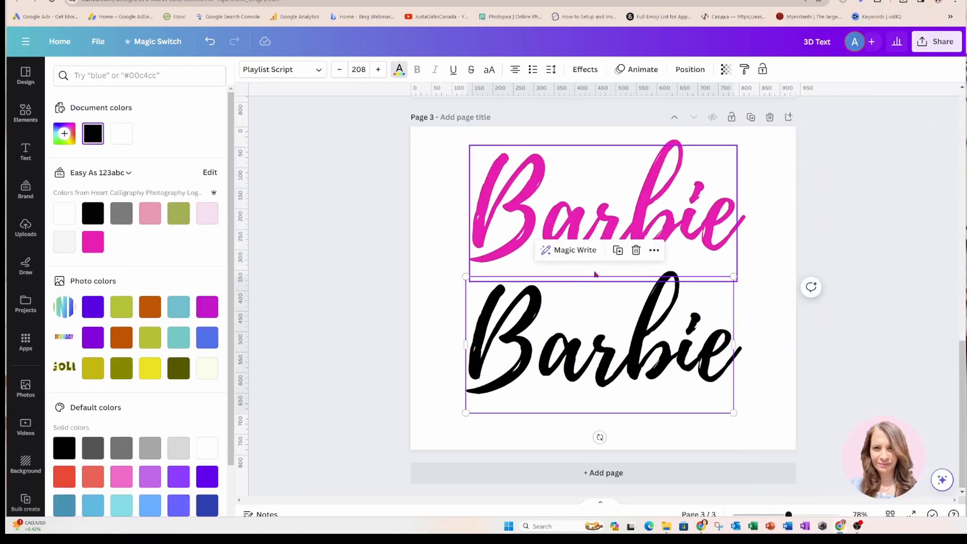
pyautogui.click(618, 250)
pyautogui.moveTo(618, 338); pyautogui.dragTo(604, 352)
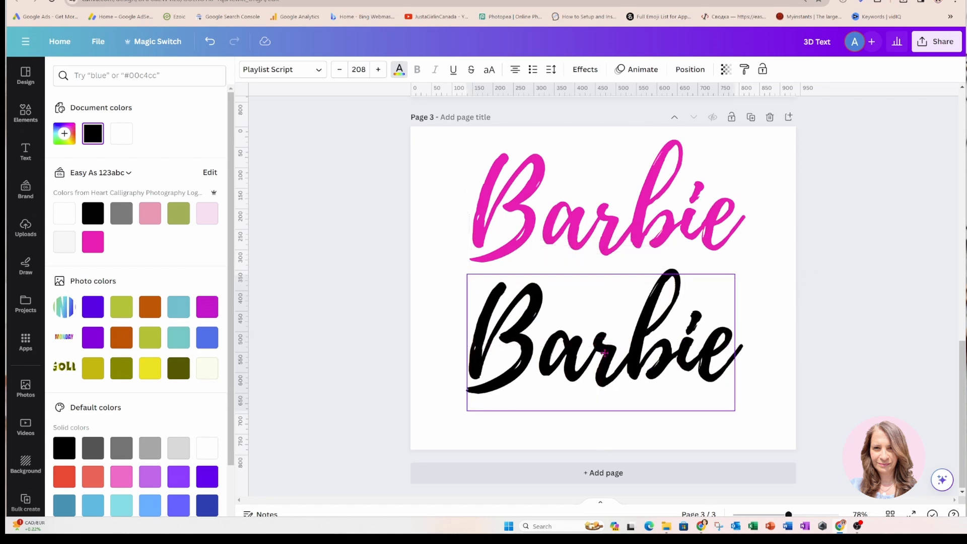
pyautogui.click(620, 248)
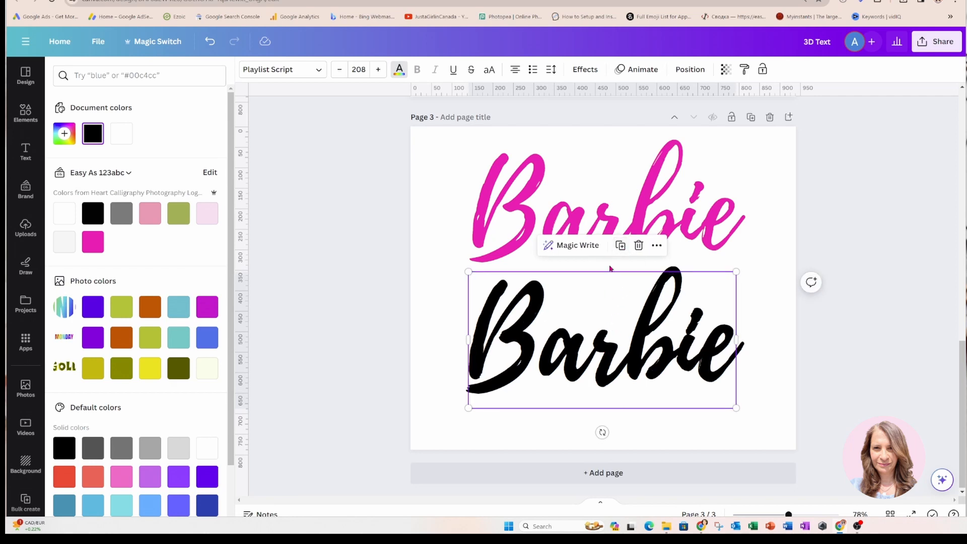
pyautogui.click(621, 245)
pyautogui.click(623, 242)
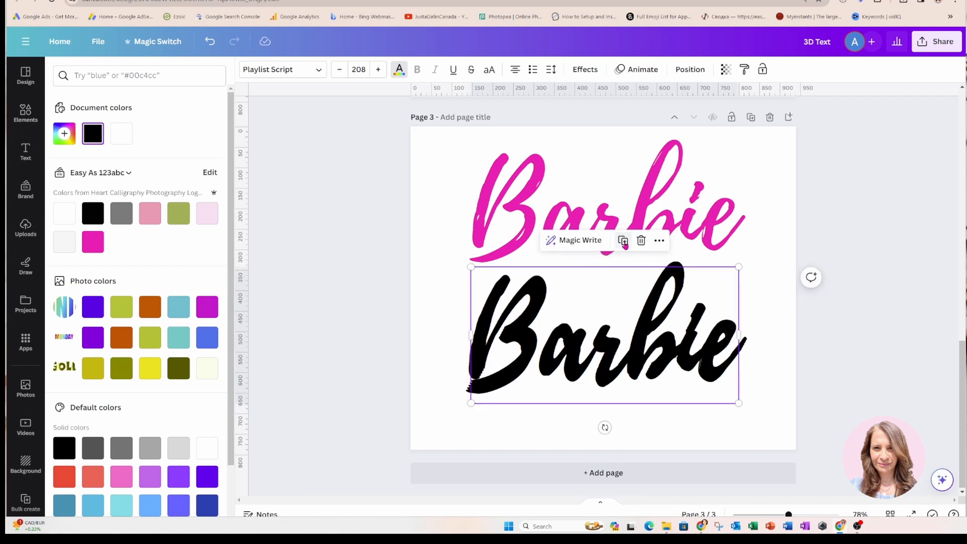
pyautogui.click(623, 241)
# - Bring the magenta Barbie text to the top of the layer stack and place it over the black duplicates, offset slightly up and right
pyautogui.click(508, 197)
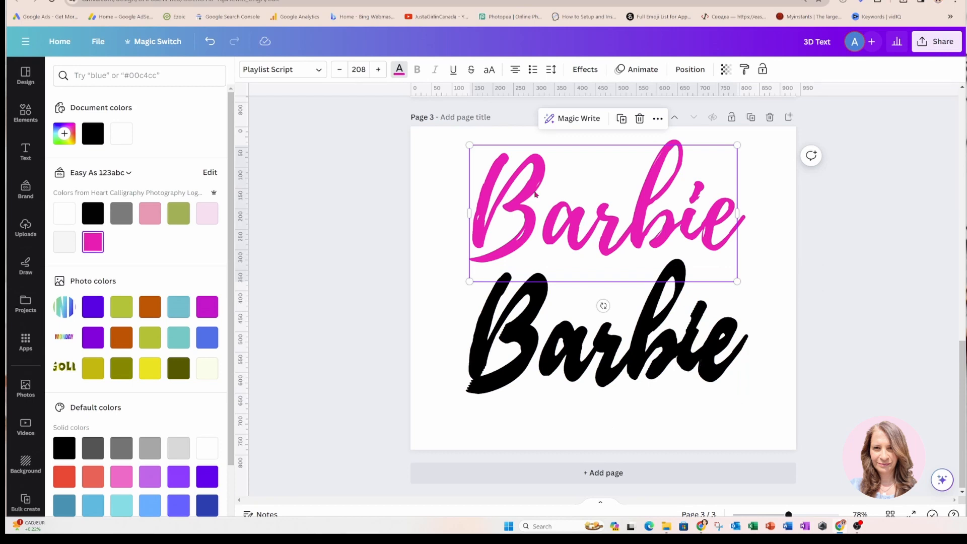
pyautogui.click(688, 69)
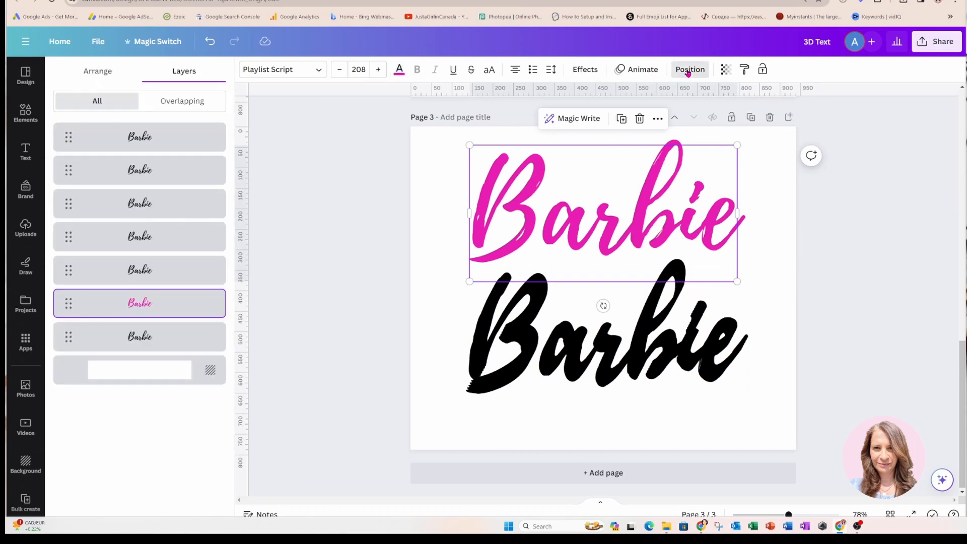
pyautogui.moveTo(209, 300); pyautogui.dragTo(185, 132)
pyautogui.moveTo(605, 222); pyautogui.dragTo(614, 333)
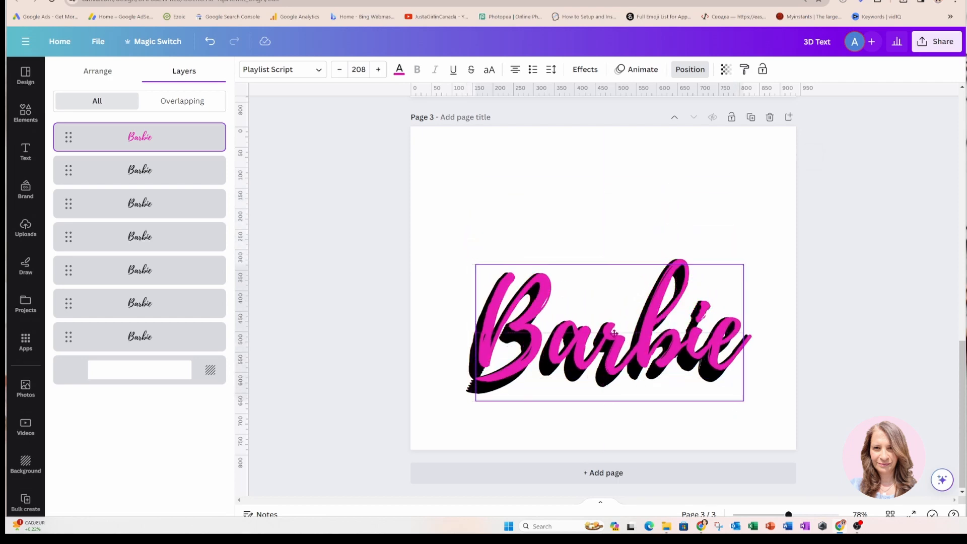
pyautogui.moveTo(614, 333); pyautogui.dragTo(614, 332)
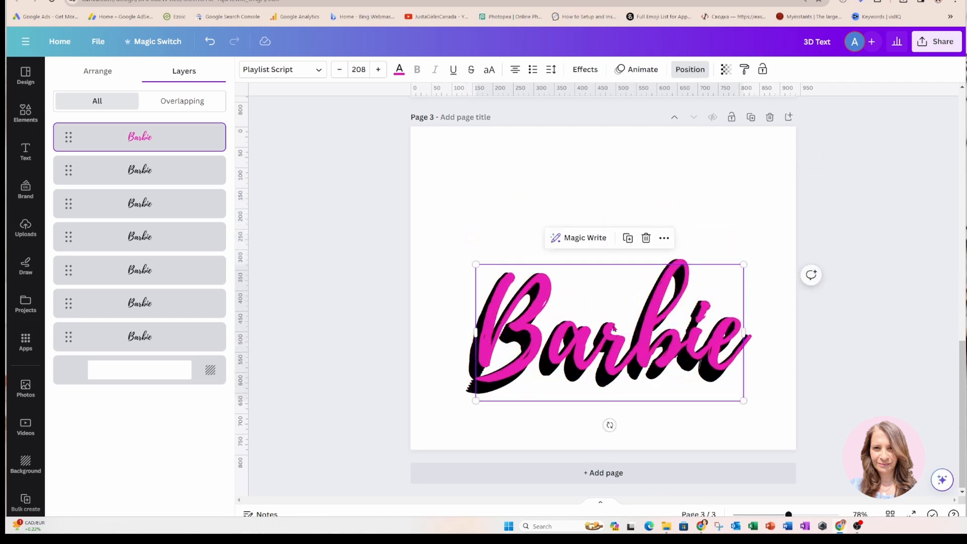
pyautogui.click(498, 196)
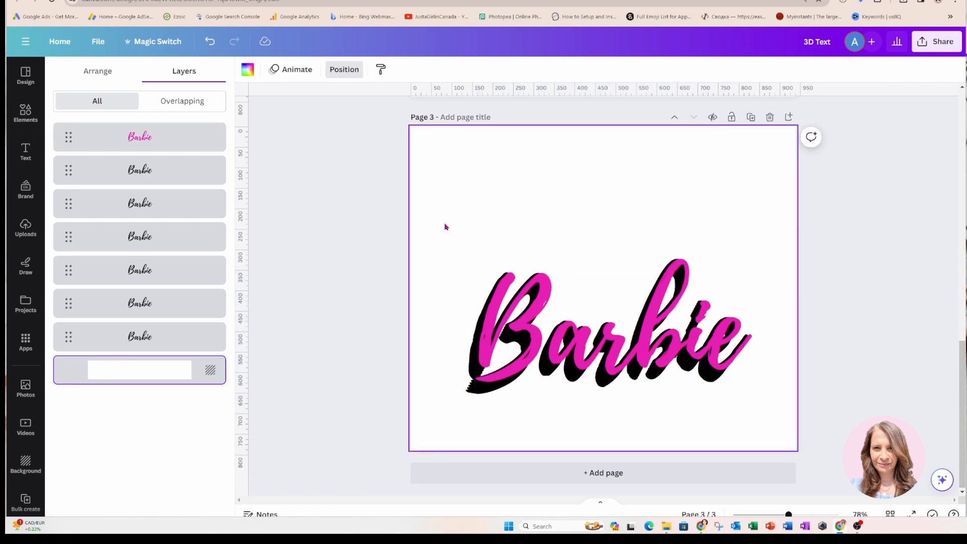
pyautogui.moveTo(451, 242); pyautogui.dragTo(747, 392)
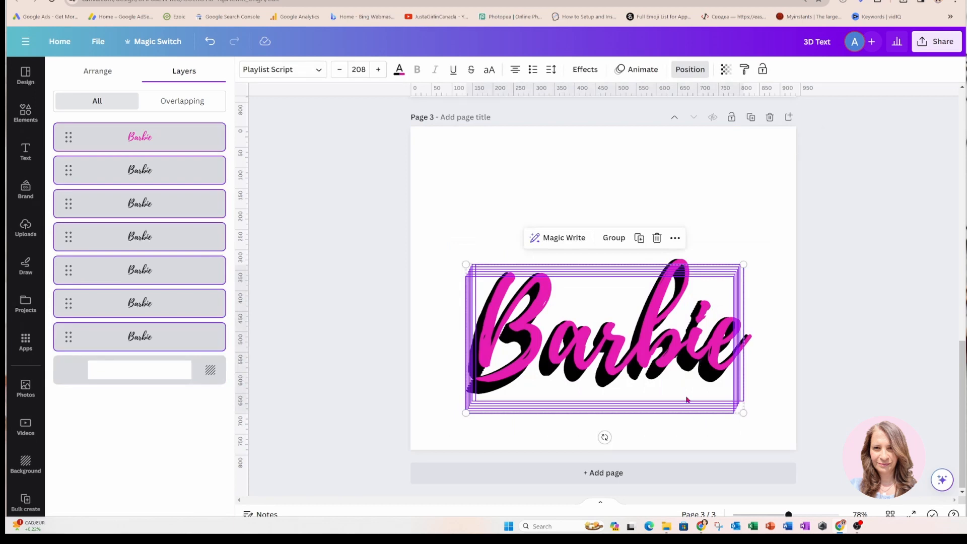
pyautogui.click(455, 183)
pyautogui.moveTo(585, 389); pyautogui.dragTo(584, 356)
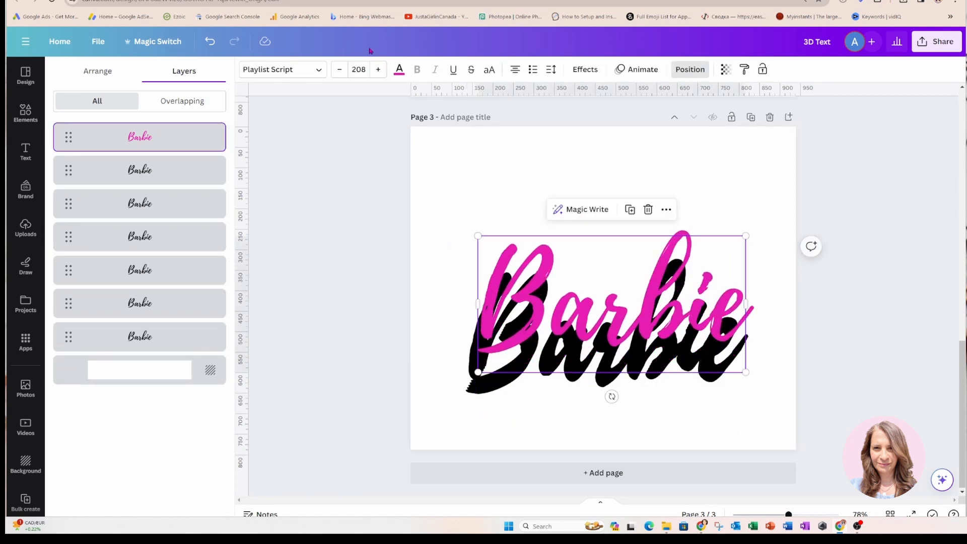
pyautogui.click(209, 41)
# - Select all the Barbie layers together and move the finished word up to the middle of the page
pyautogui.moveTo(375, 306); pyautogui.dragTo(826, 402)
pyautogui.moveTo(665, 400); pyautogui.dragTo(663, 350)
pyautogui.click(696, 417)
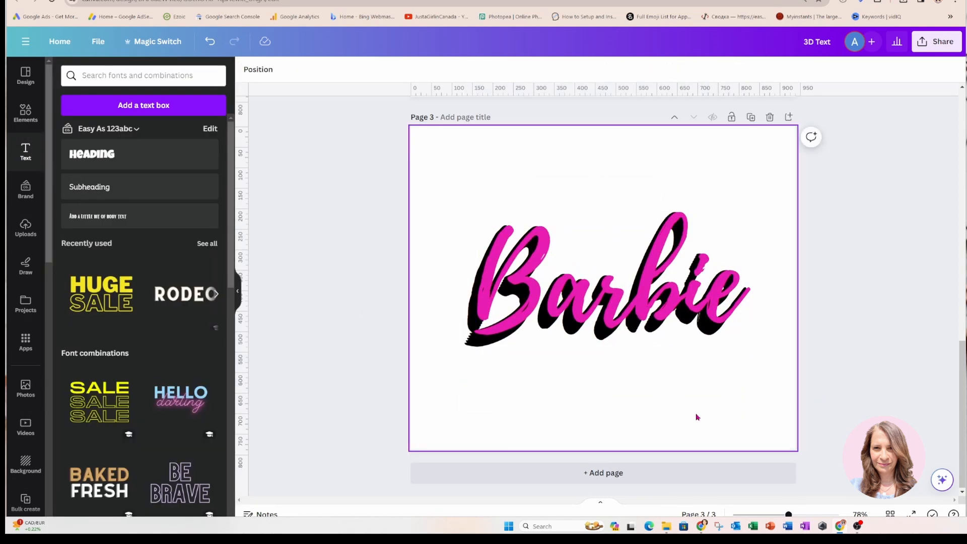